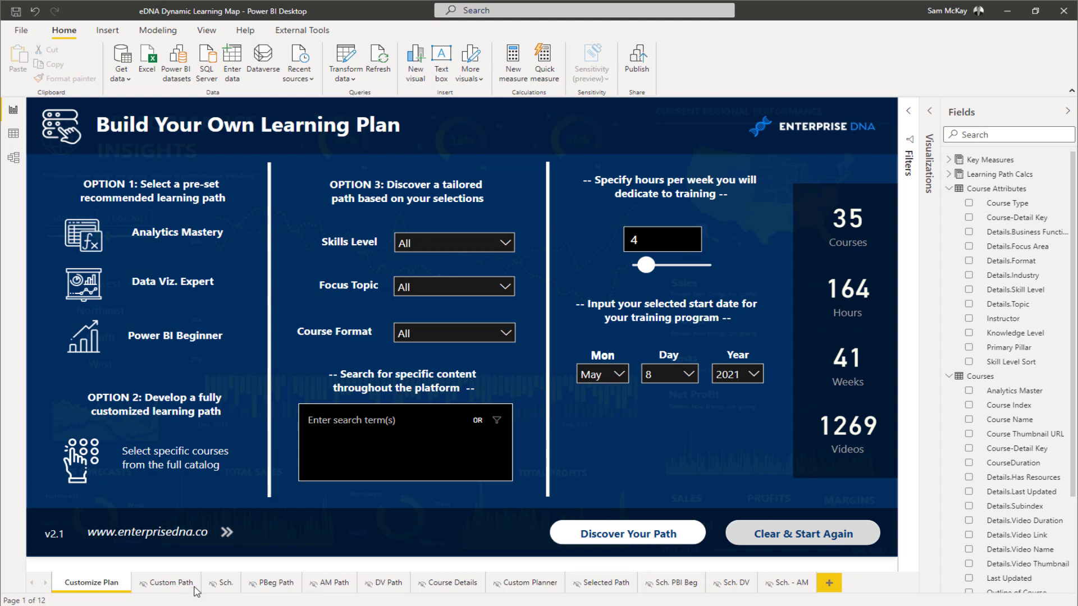
Switch to the browser and view the platform access options on the Enterprise DNA website
{"action": "mouse_move", "coordinate": [194, 601]}
{"action": "left_click", "coordinate": [149, 532]}
{"action": "left_click", "coordinate": [156, 574]}
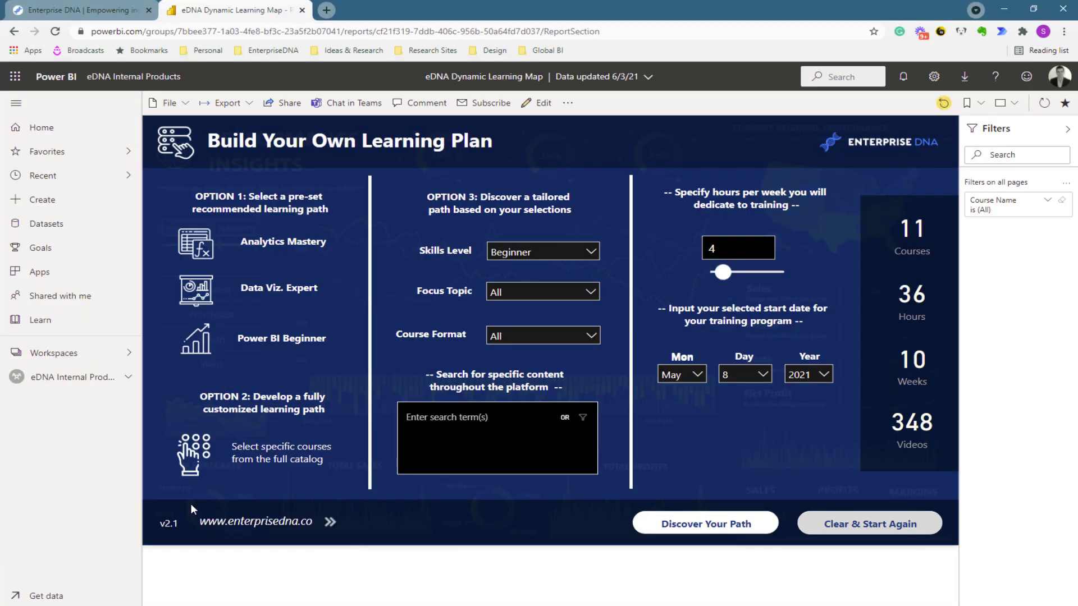
{"action": "left_click", "coordinate": [86, 12]}
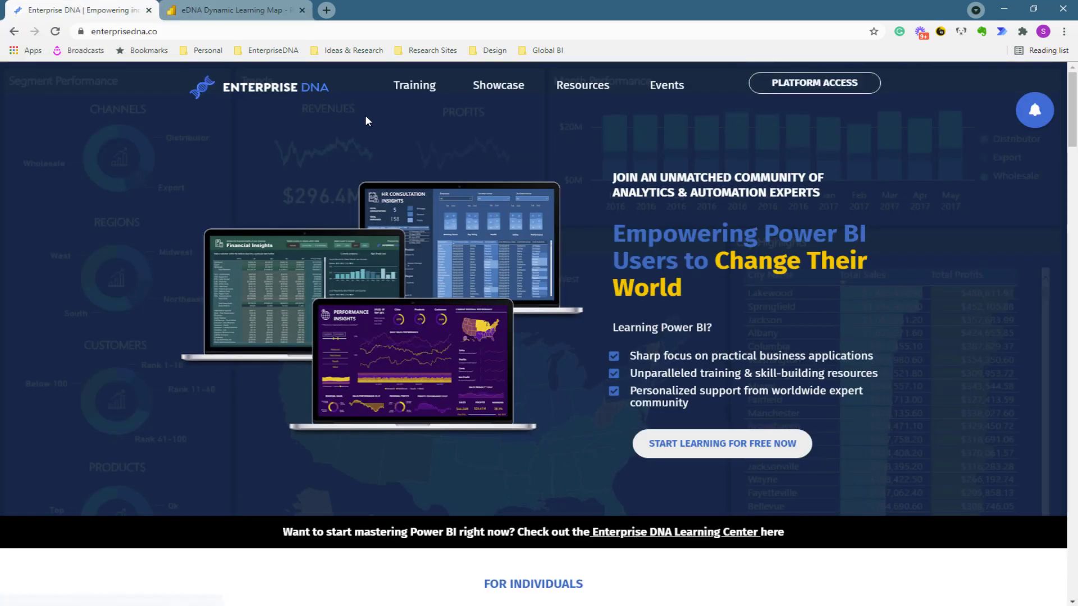
{"action": "left_click", "coordinate": [818, 88]}
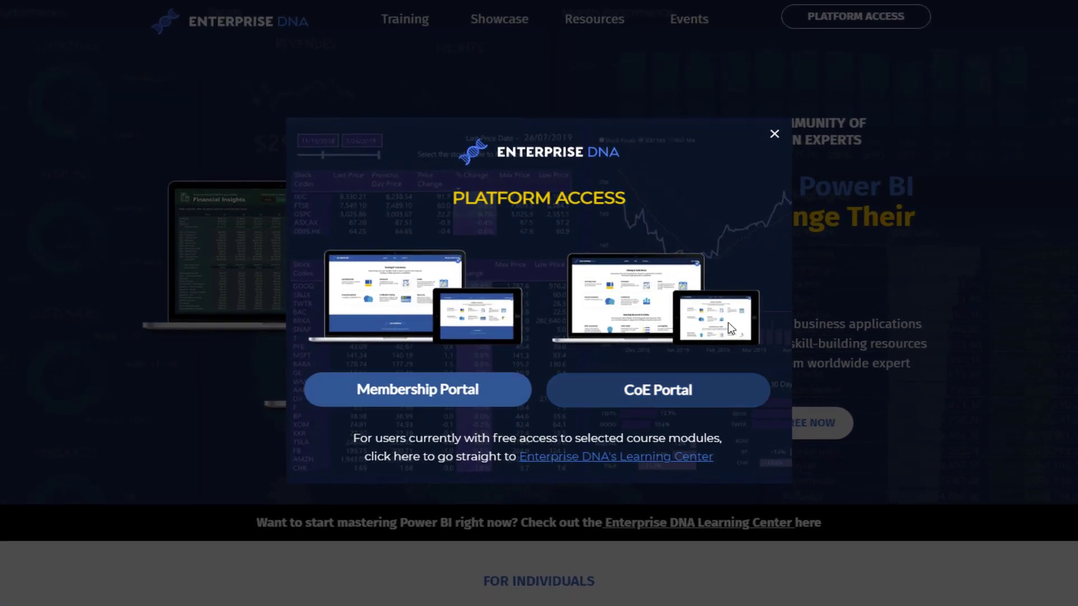
{"action": "left_click", "coordinate": [774, 137]}
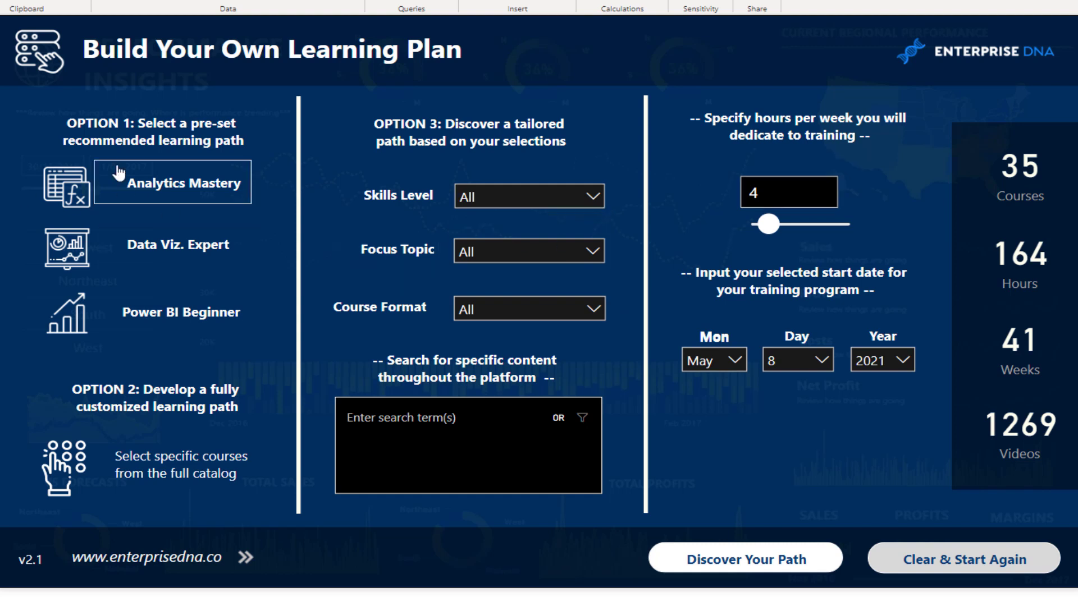
In the Power BI Desktop learning plan report, open the Analytics Mastery path and review its list of courses and outlines
{"action": "left_click", "coordinate": [72, 192], "text": "ctrl"}
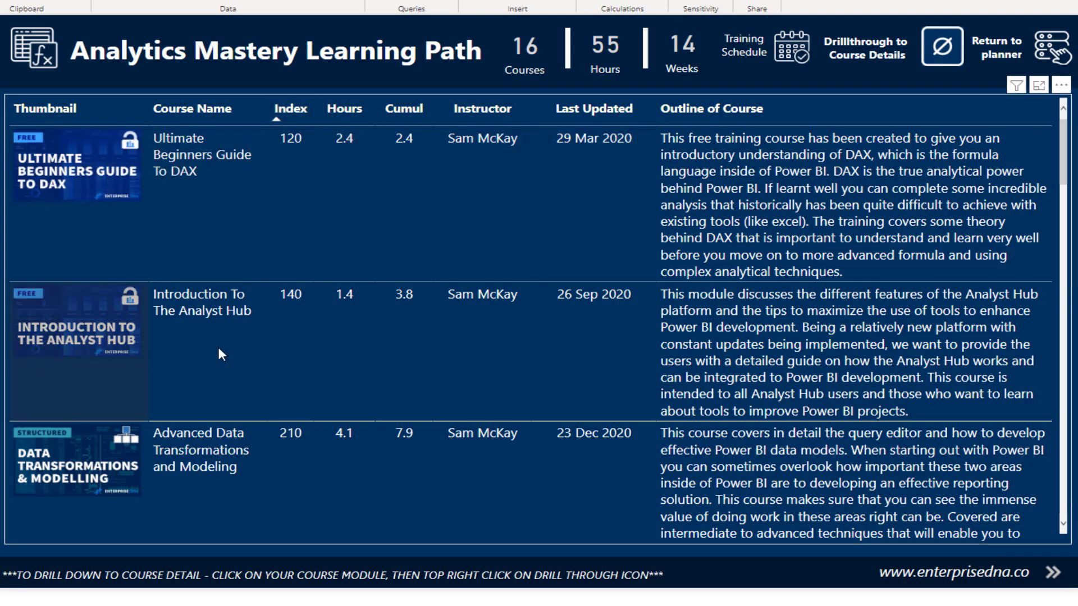
{"action": "scroll", "coordinate": [66, 463], "scroll_direction": "down", "scroll_amount": 5}
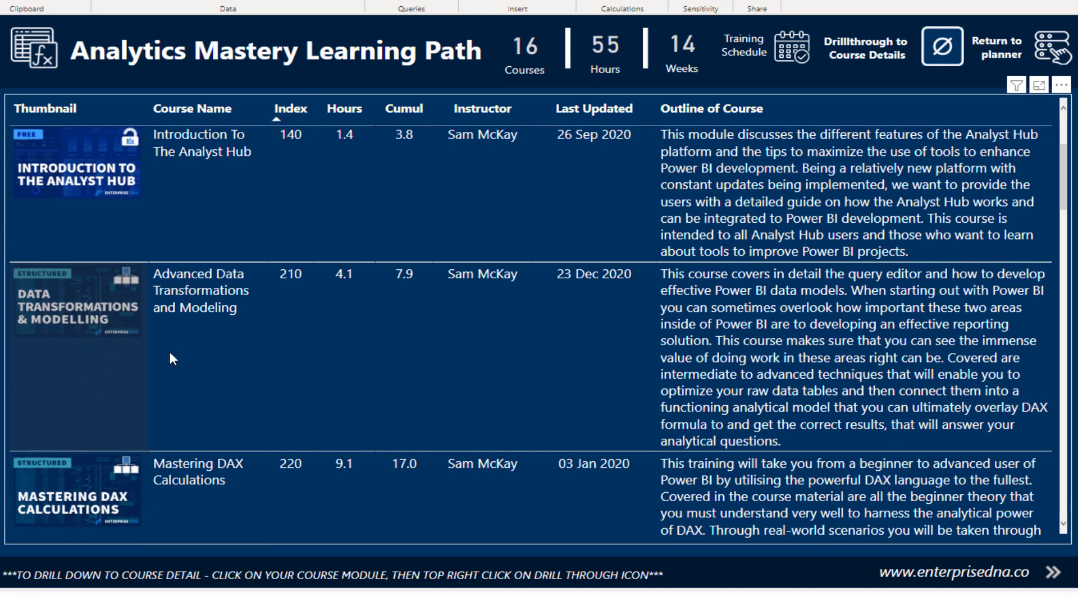
{"action": "scroll", "coordinate": [215, 403], "scroll_direction": "down", "scroll_amount": 5}
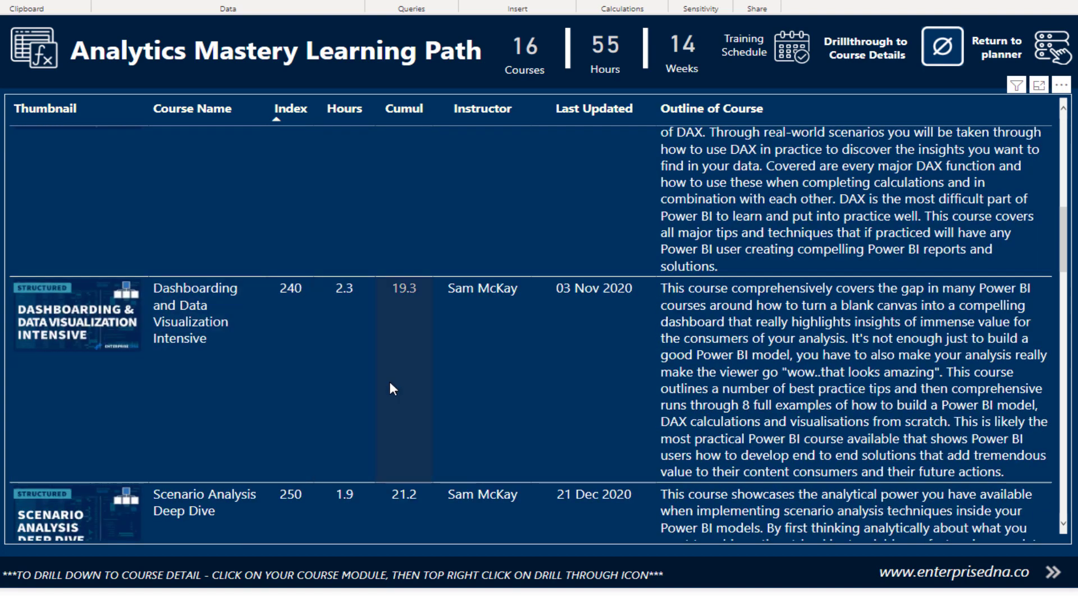
{"action": "scroll", "coordinate": [151, 396], "scroll_direction": "down", "scroll_amount": 4}
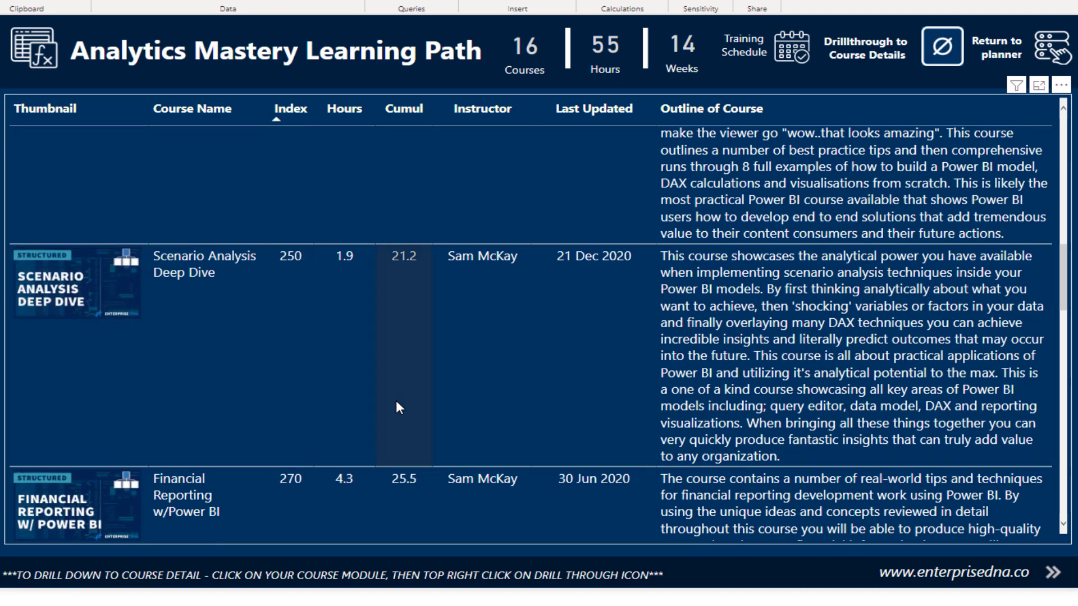
{"action": "scroll", "coordinate": [187, 412], "scroll_direction": "down", "scroll_amount": 10}
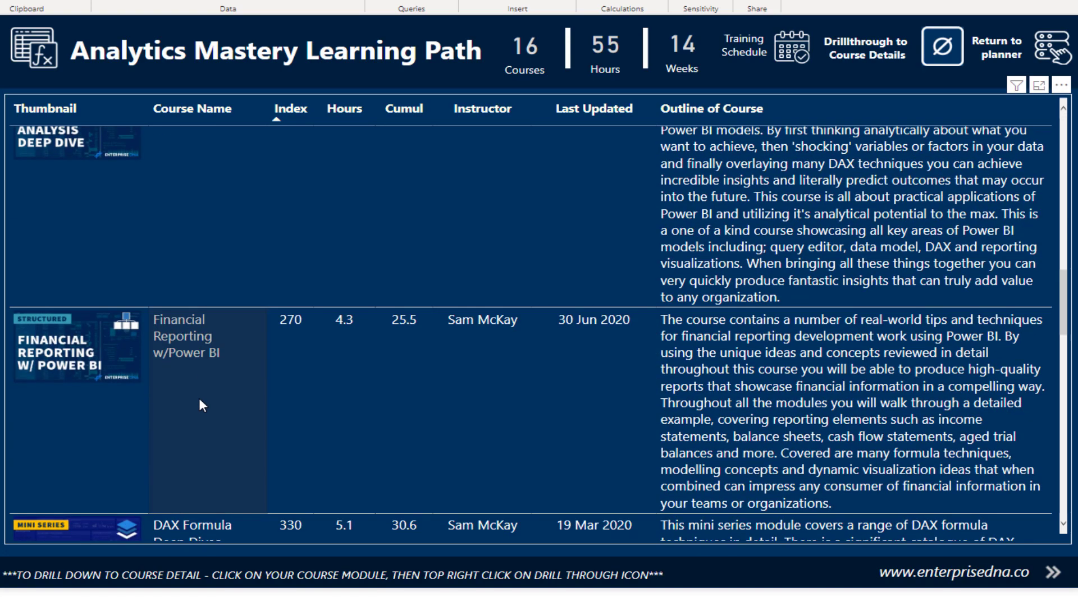
{"action": "scroll", "coordinate": [234, 346], "scroll_direction": "down", "scroll_amount": 9}
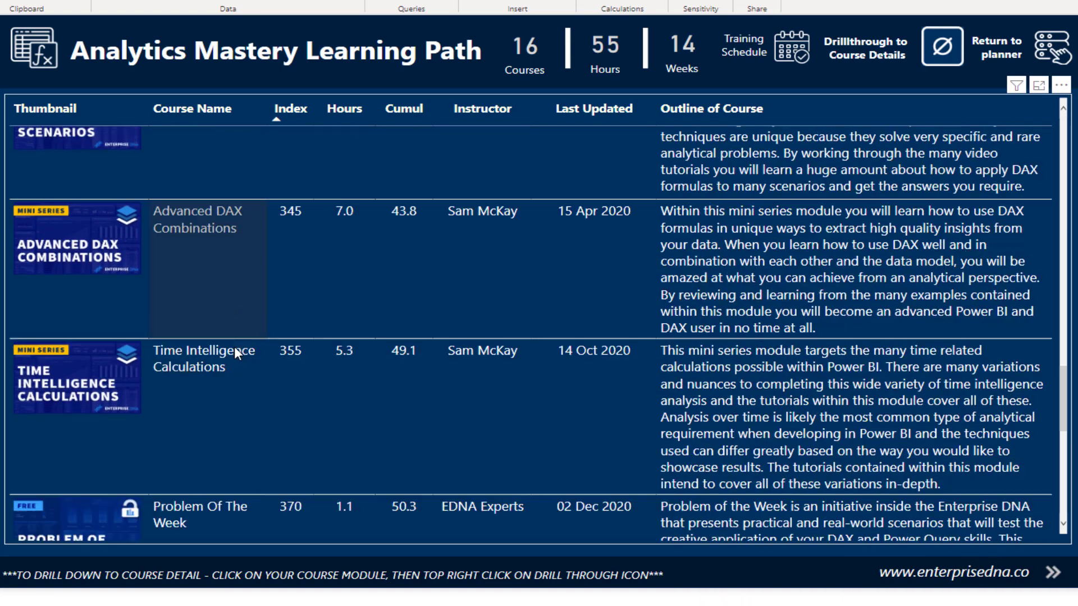
{"action": "scroll", "coordinate": [343, 262], "scroll_direction": "up", "scroll_amount": 8}
{"action": "scroll", "coordinate": [343, 262], "scroll_direction": "up", "scroll_amount": 5}
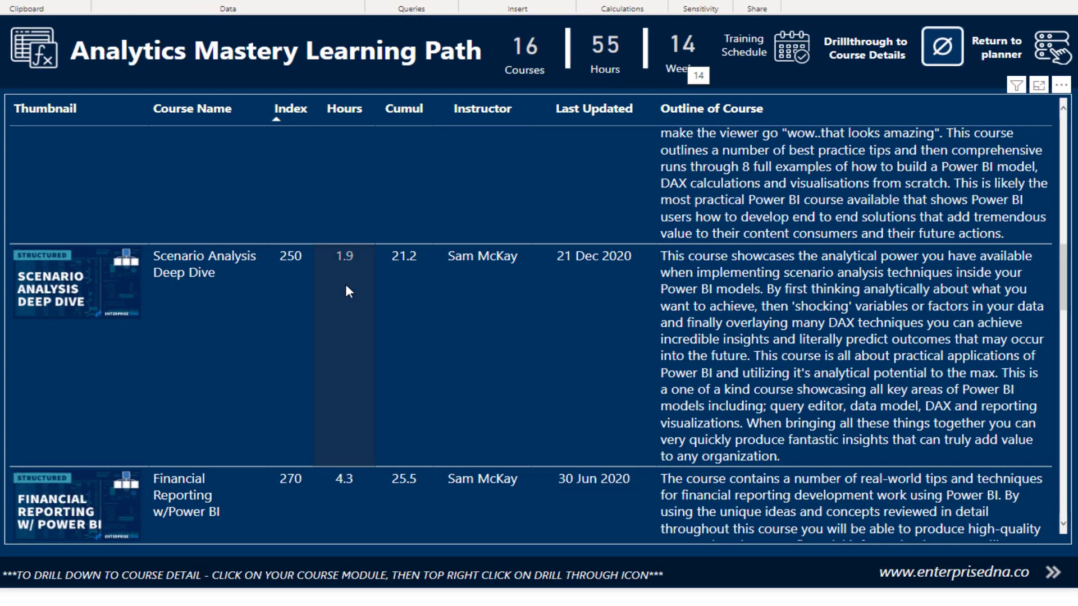
{"action": "scroll", "coordinate": [345, 284], "scroll_direction": "up", "scroll_amount": 2}
{"action": "scroll", "coordinate": [346, 287], "scroll_direction": "up", "scroll_amount": 5}
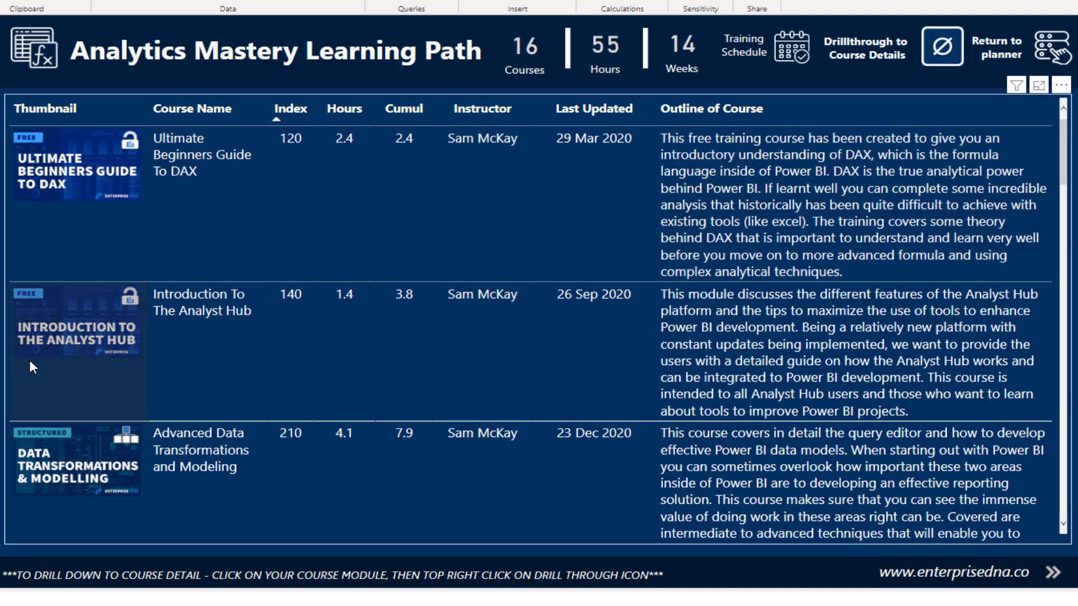
{"action": "scroll", "coordinate": [31, 359], "scroll_direction": "down", "scroll_amount": 4}
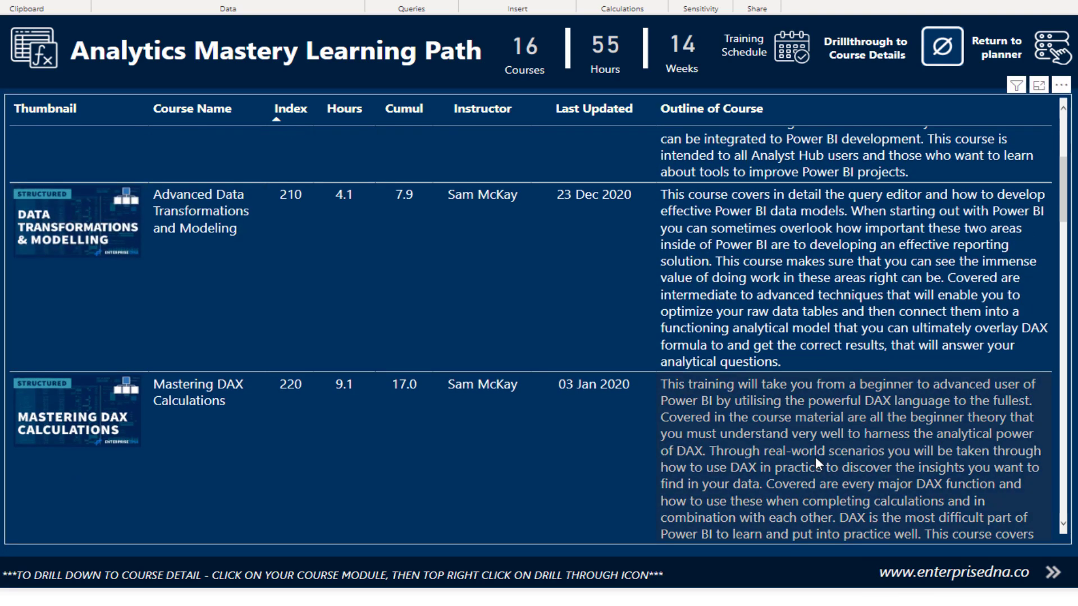
Drill through to the course details of Advanced Data Transformations and Modeling and review its video list
{"action": "left_click", "coordinate": [106, 311]}
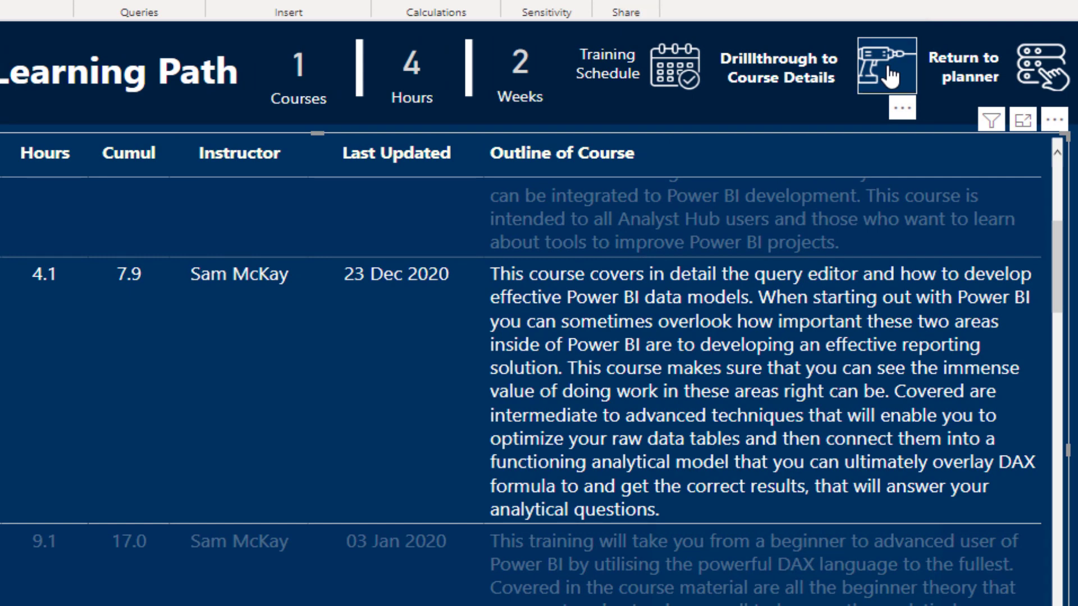
{"action": "left_click", "coordinate": [888, 75]}
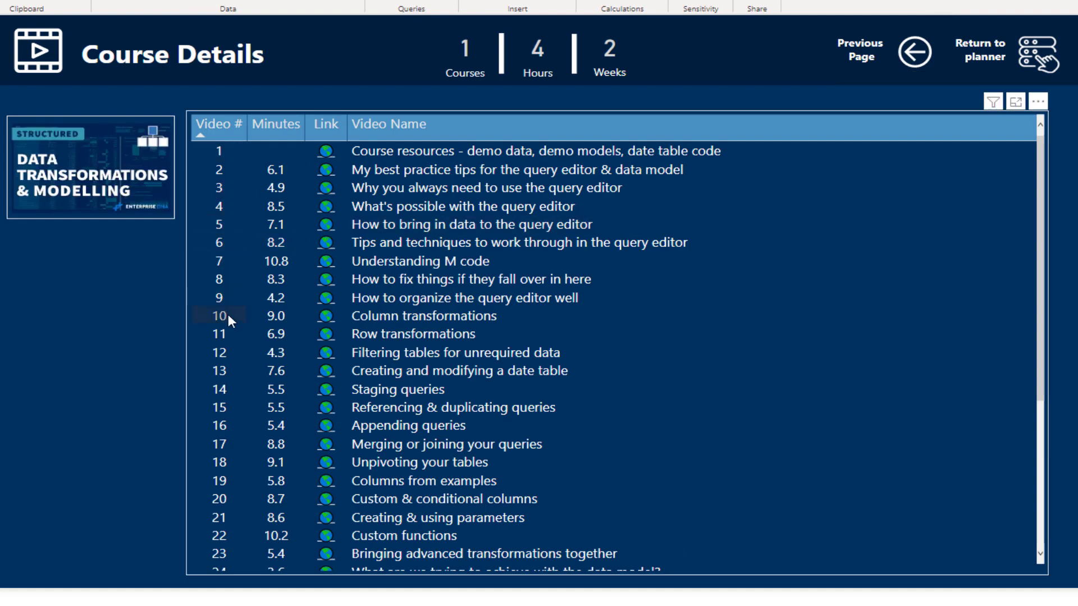
{"action": "scroll", "coordinate": [227, 313], "scroll_direction": "down", "scroll_amount": 5}
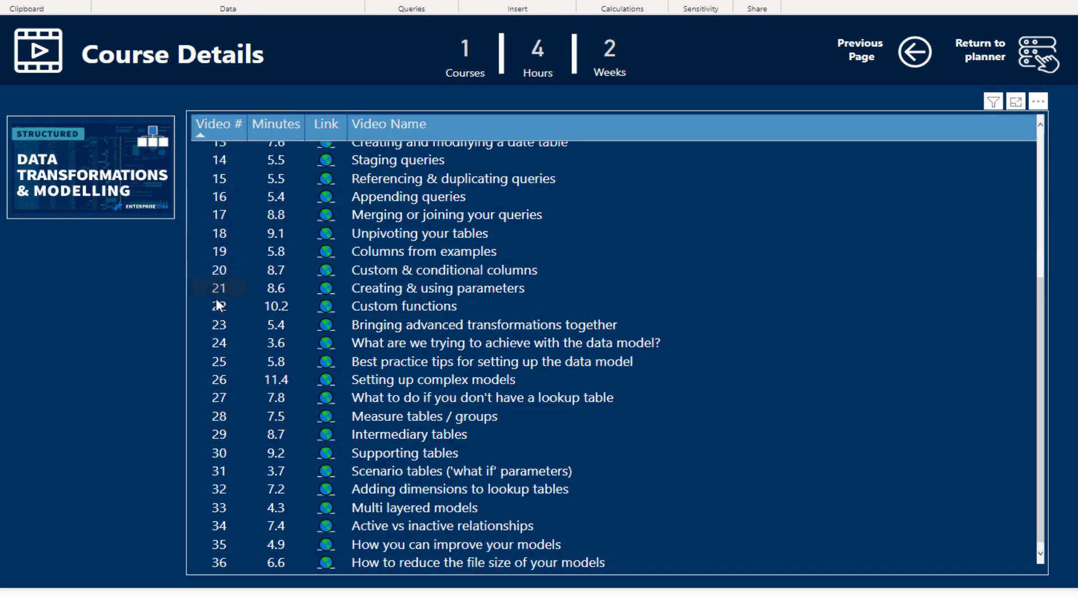
{"action": "scroll", "coordinate": [230, 295], "scroll_direction": "up", "scroll_amount": 5}
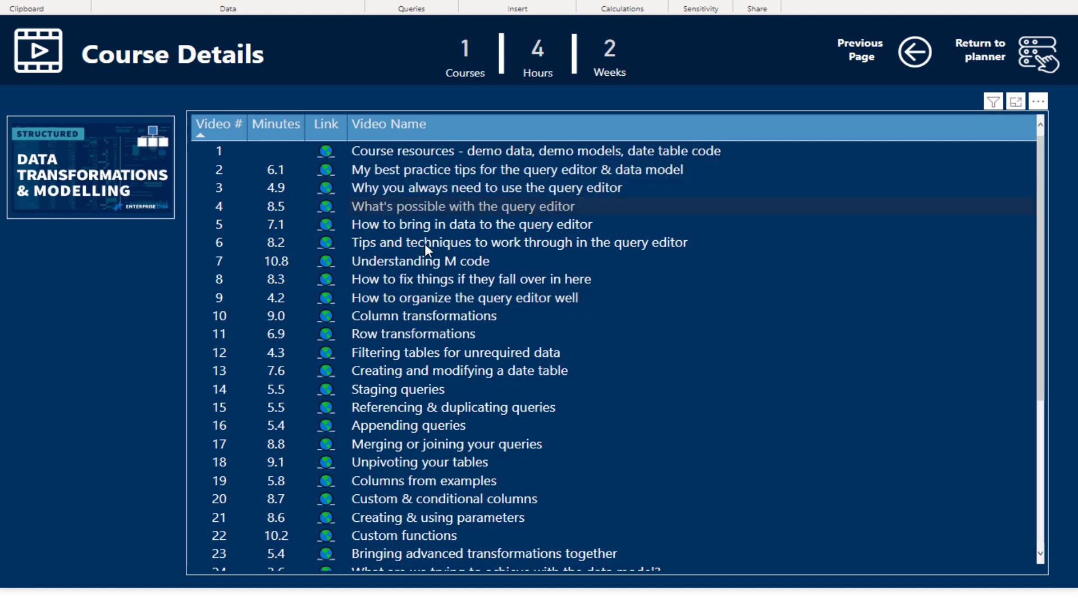
Open the Understanding M code video from its link, close the lecture page, and return to Power BI Desktop
{"action": "left_click", "coordinate": [326, 262]}
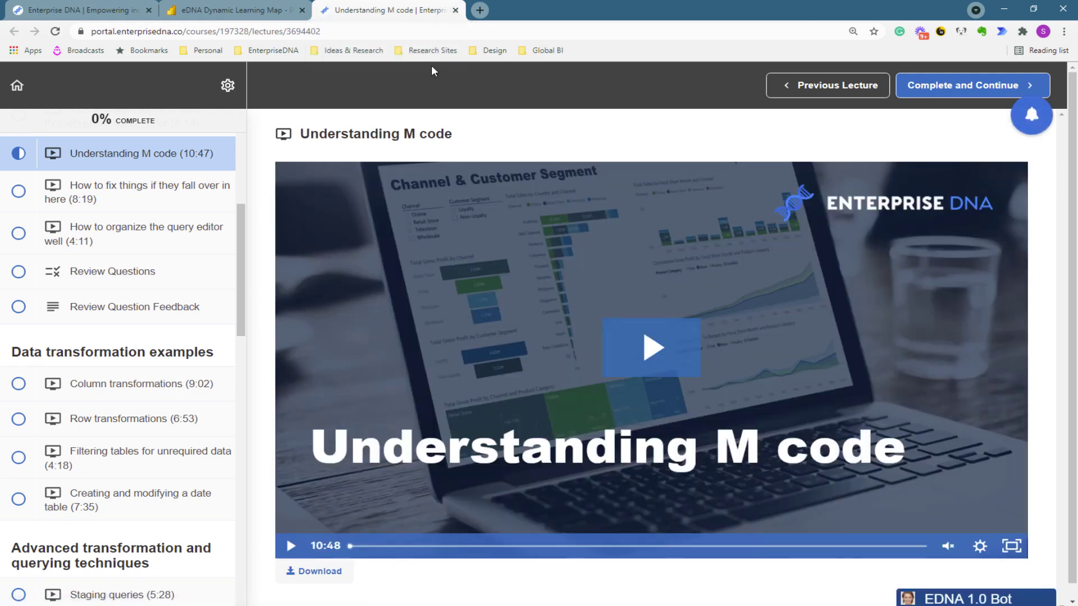
{"action": "left_click", "coordinate": [455, 10]}
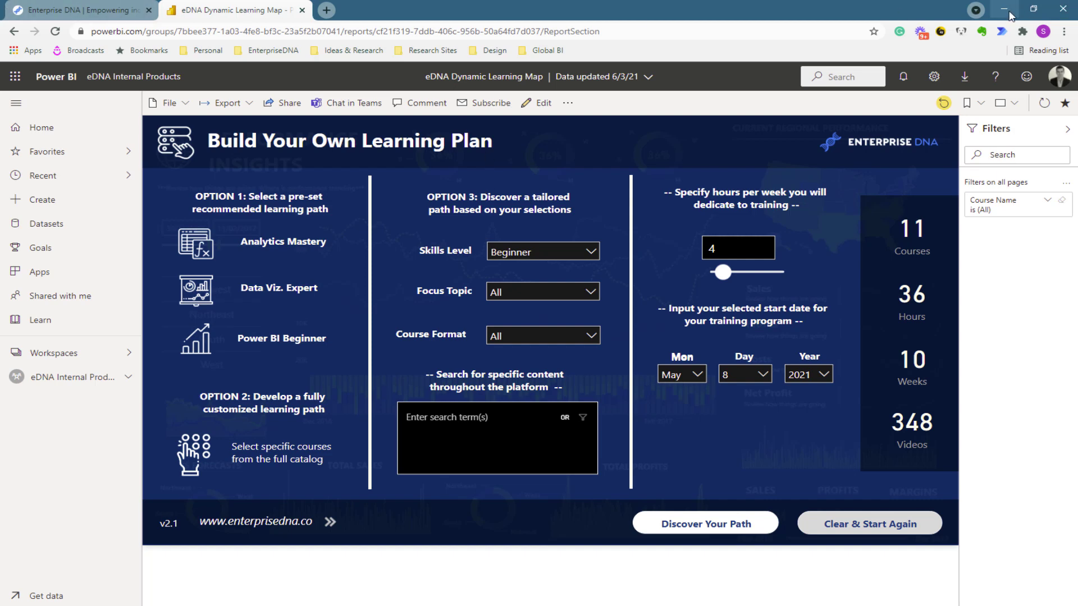
{"action": "key", "text": "alt+Tab"}
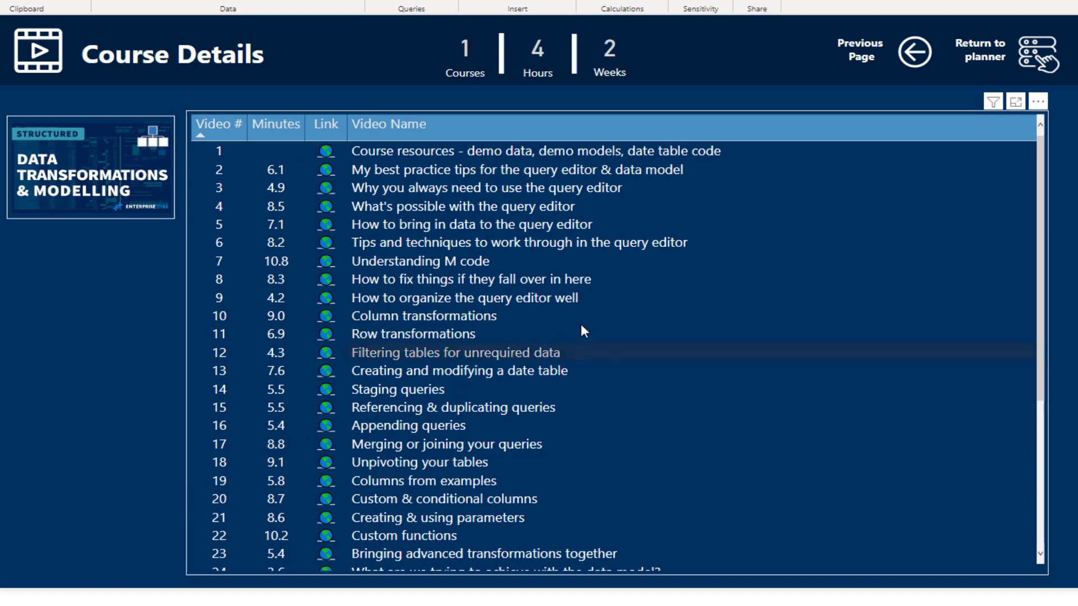
View the custom training schedule for the full Analytics Mastery path and return to the planner
{"action": "left_click", "coordinate": [923, 65]}
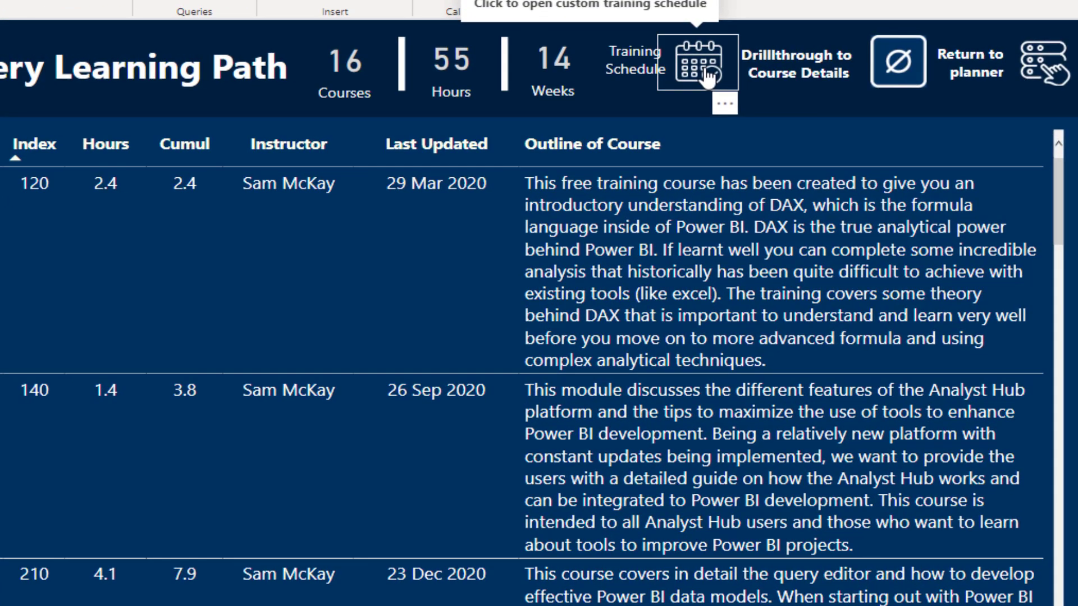
{"action": "left_click", "coordinate": [708, 77], "text": "ctrl"}
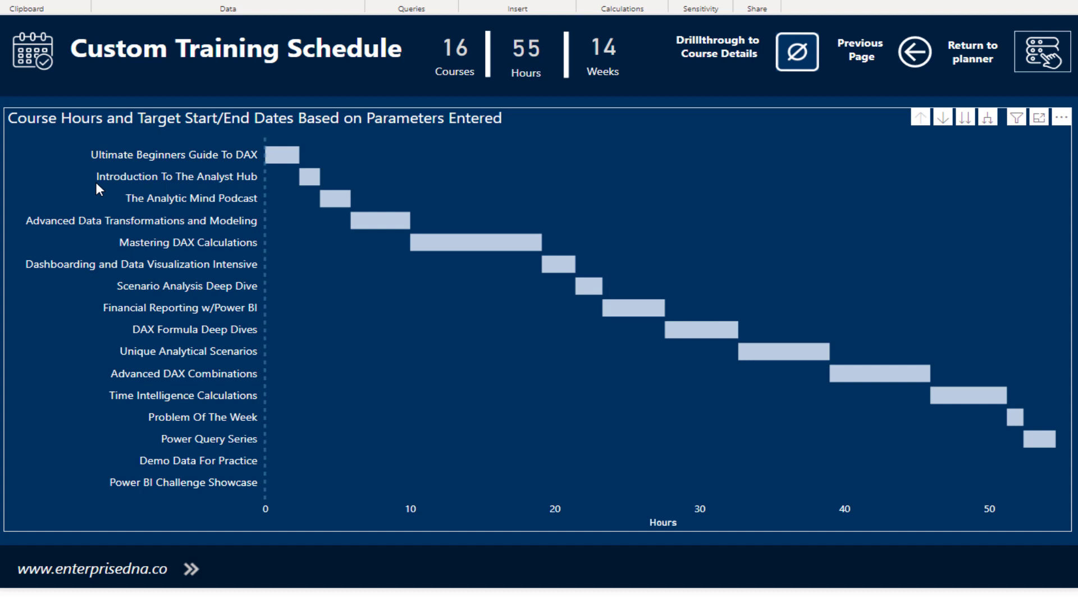
{"action": "left_click", "coordinate": [1042, 60]}
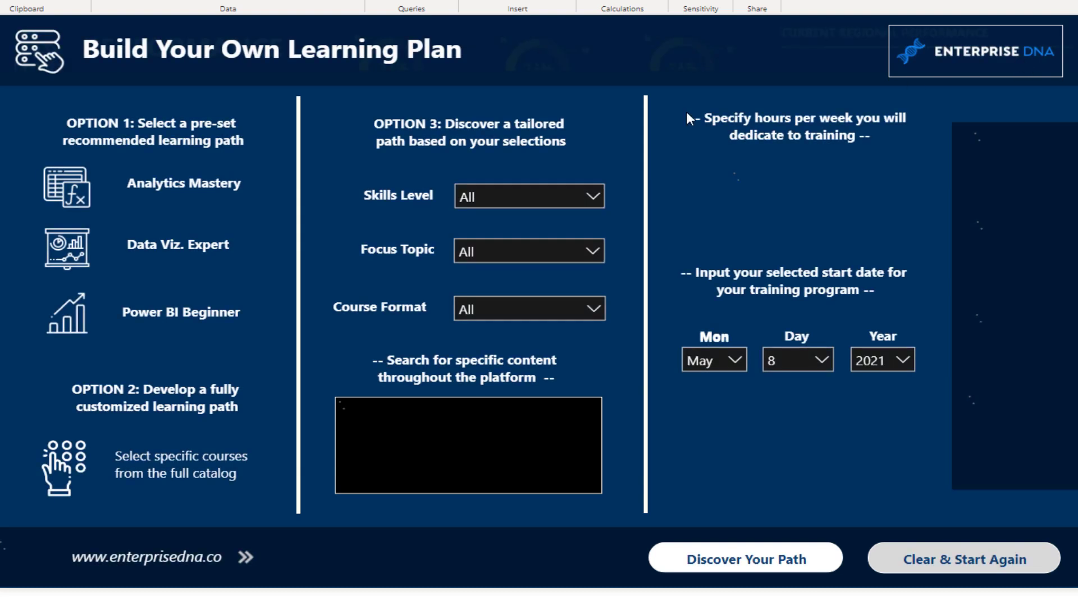
Review the Power BI Beginner path's courses and its training schedule, ending back at the planner
{"action": "left_click", "coordinate": [69, 328]}
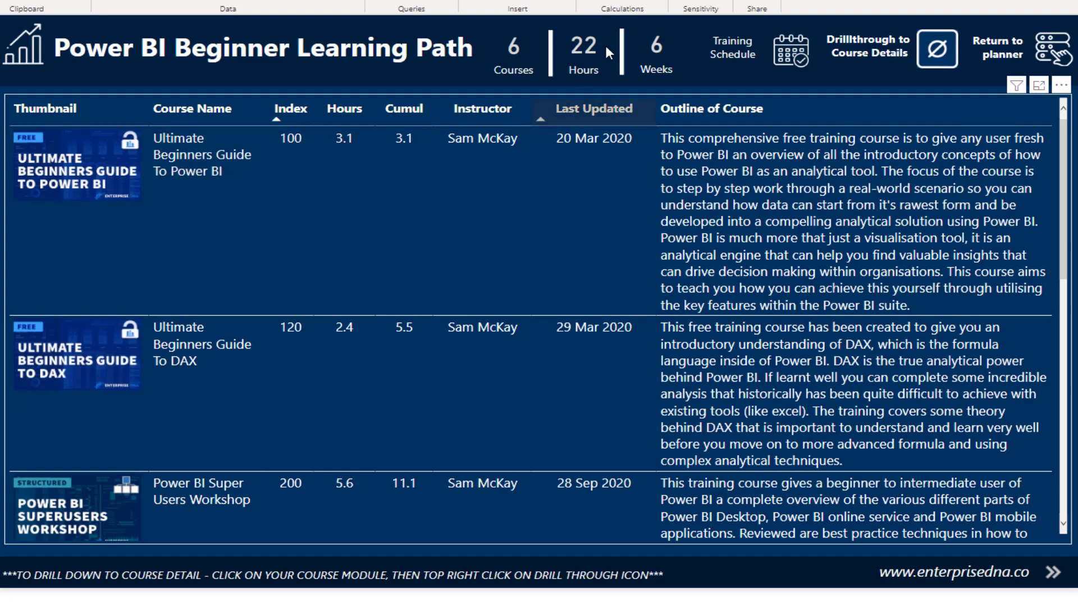
{"action": "scroll", "coordinate": [212, 255], "scroll_direction": "down", "scroll_amount": 5}
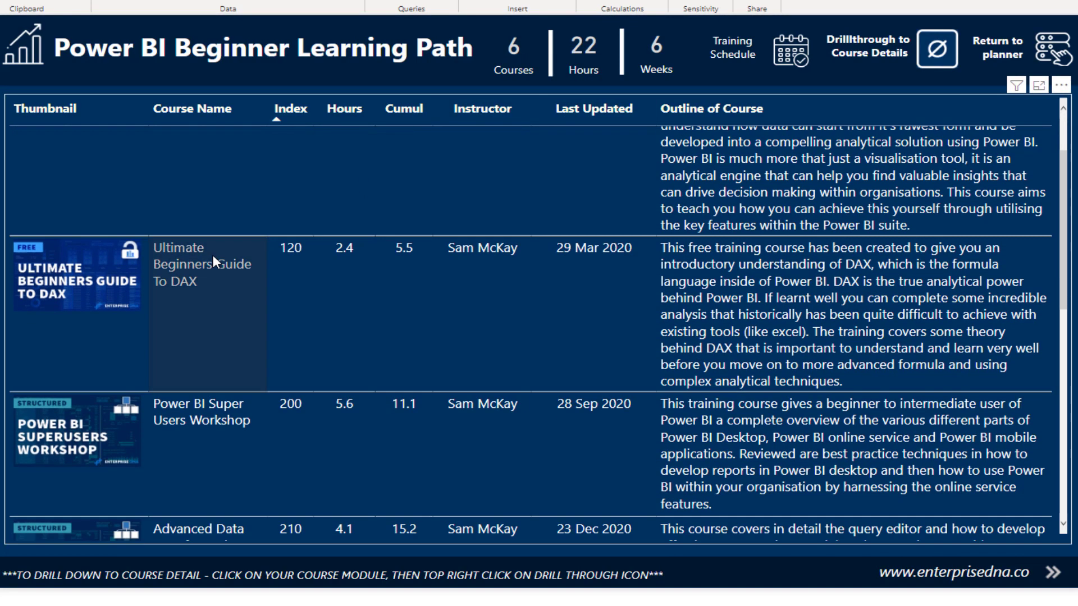
{"action": "scroll", "coordinate": [214, 255], "scroll_direction": "down", "scroll_amount": 5}
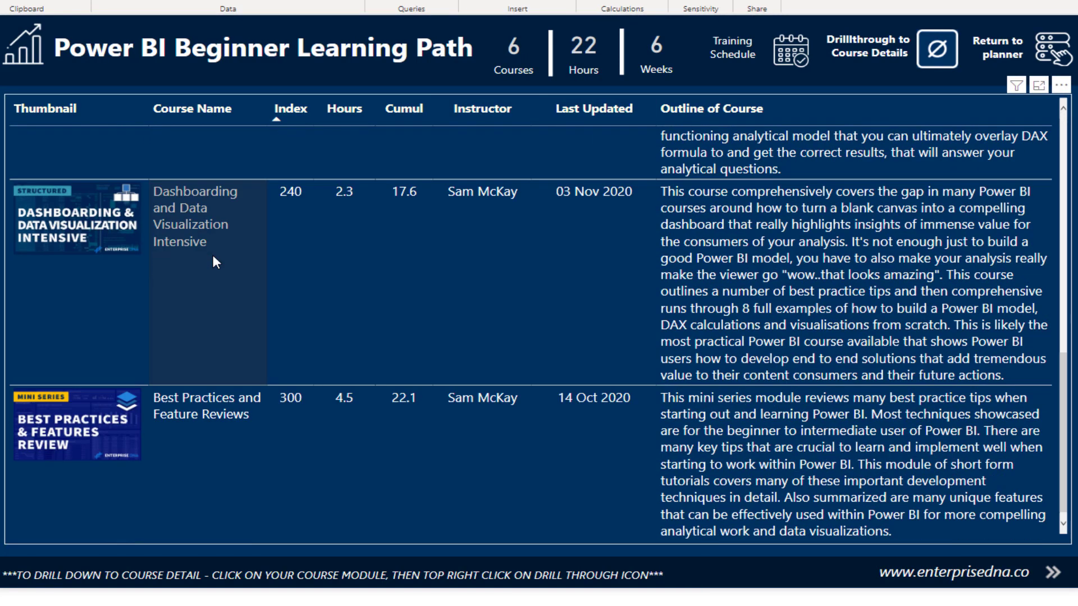
{"action": "scroll", "coordinate": [213, 256], "scroll_direction": "up", "scroll_amount": 10}
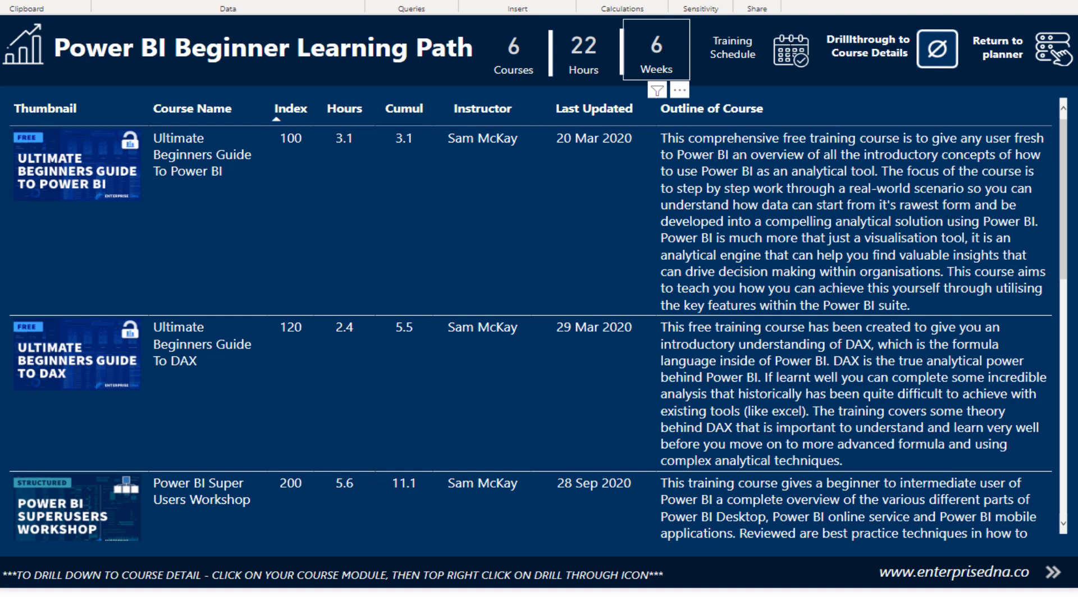
{"action": "left_click", "coordinate": [793, 55]}
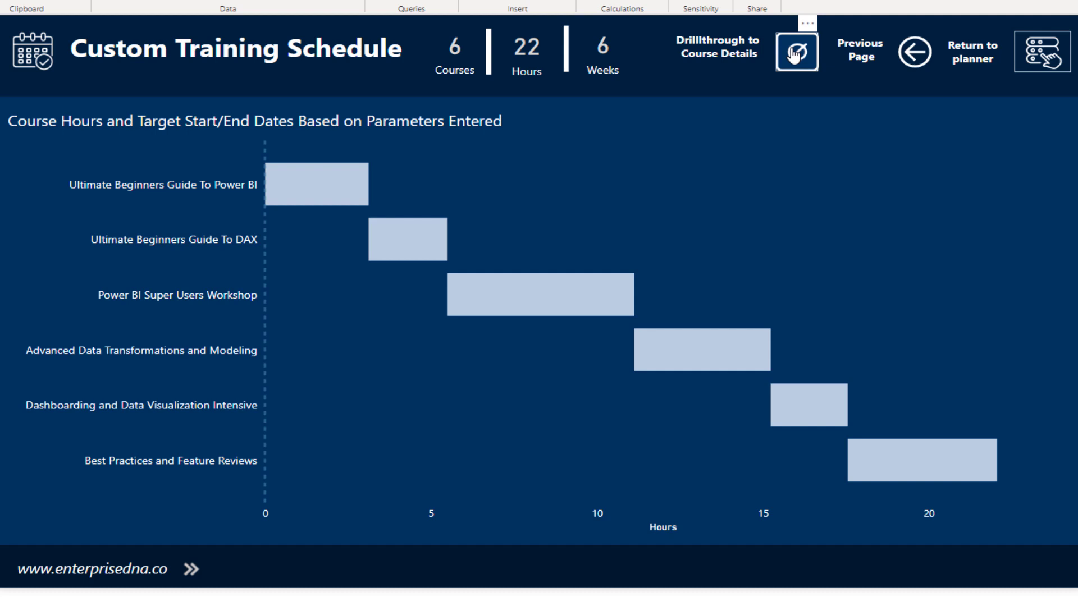
{"action": "left_click", "coordinate": [1037, 57], "text": "ctrl"}
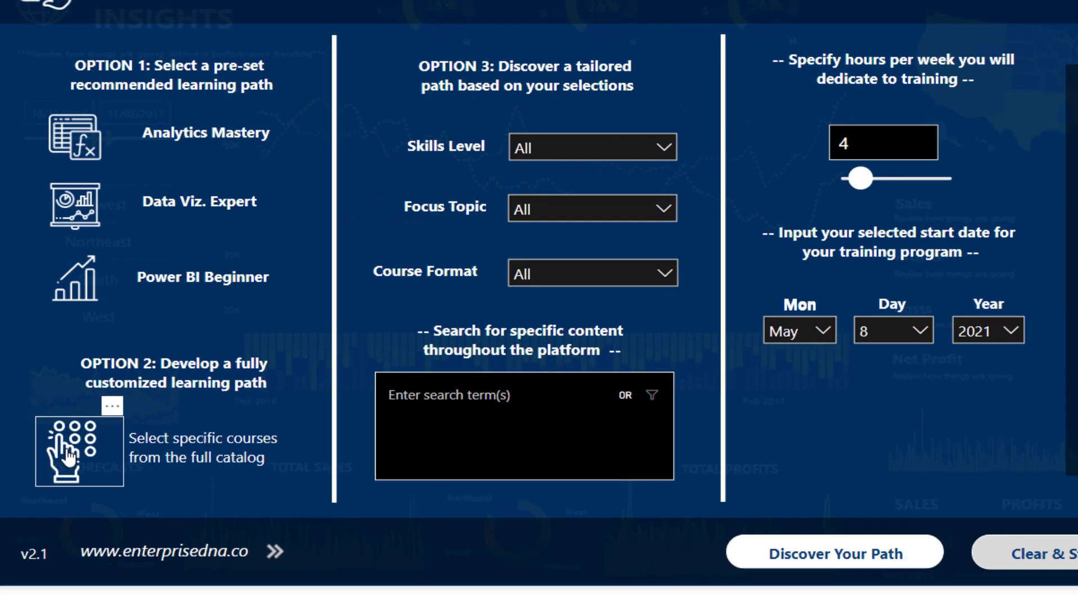
From the full course catalog, select Ultimate Beginners Guide to DAX, Mastering DAX Calculations and DAX Formula Patterns
{"action": "left_click", "coordinate": [70, 449]}
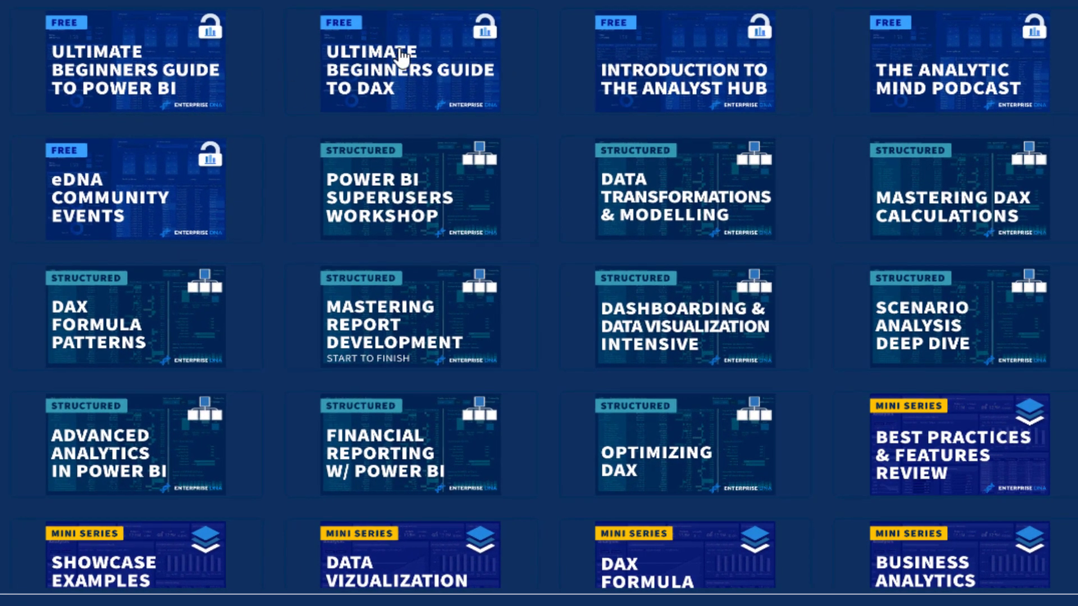
{"action": "left_click", "coordinate": [476, 85]}
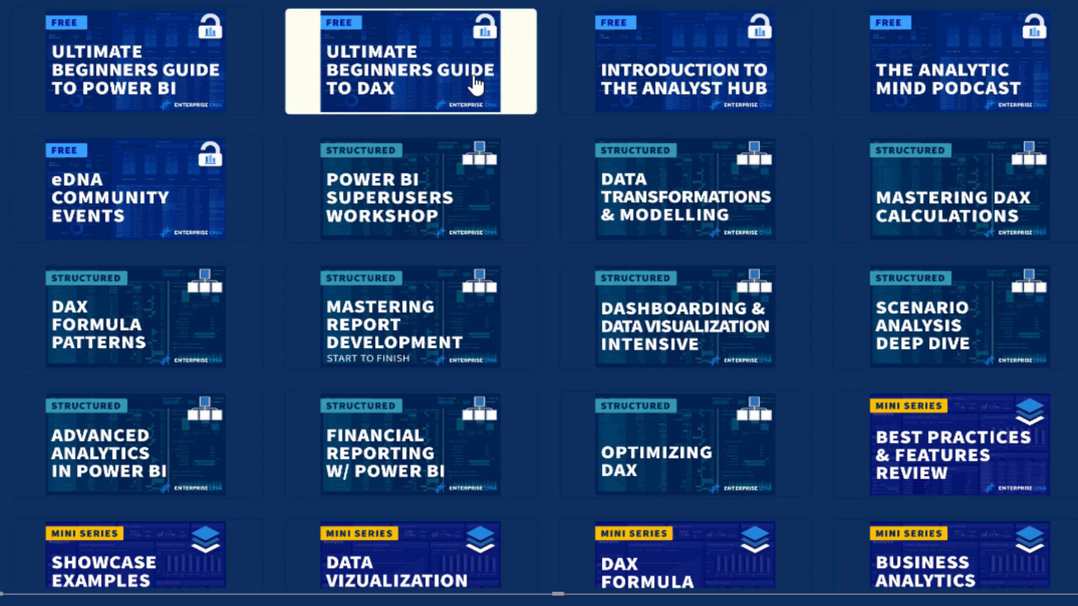
{"action": "left_click", "coordinate": [921, 197]}
{"action": "left_click", "coordinate": [144, 308]}
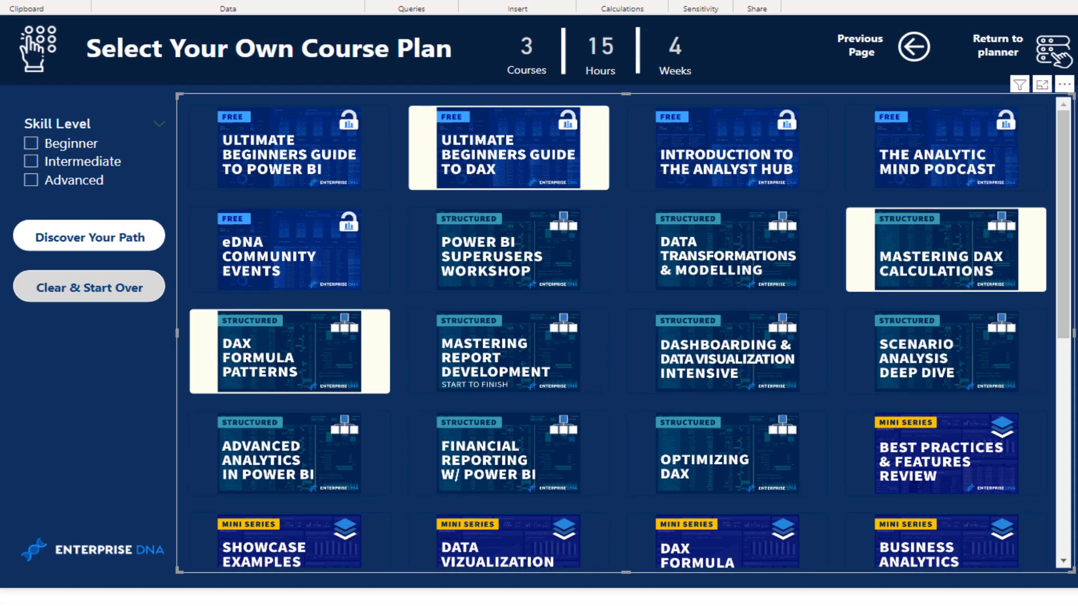
Discover the learning path for the selected courses, view its training schedule, and return to the selected plan
{"action": "left_click", "coordinate": [102, 247]}
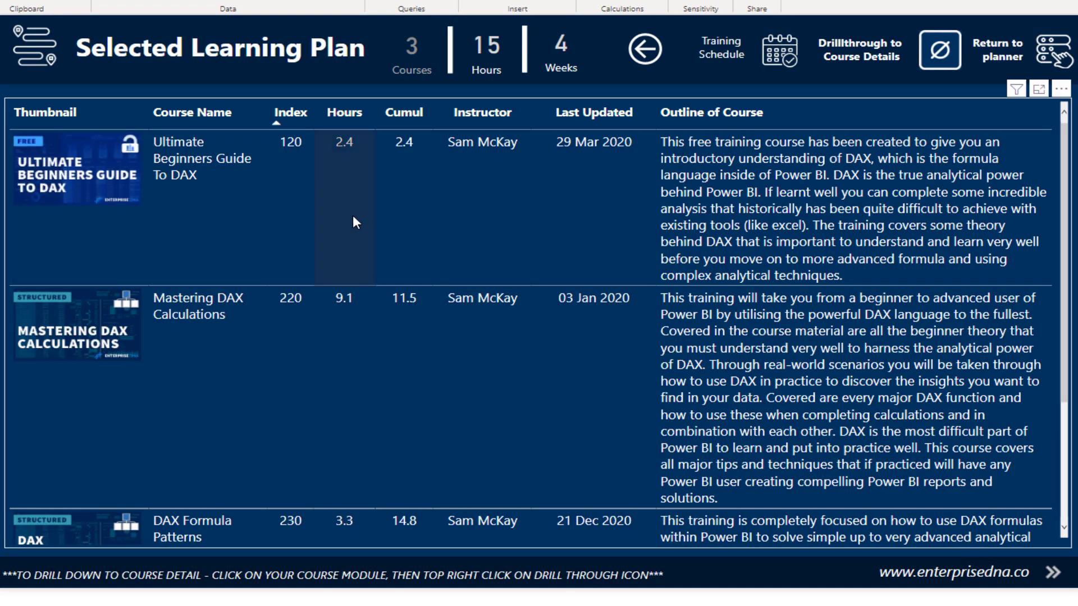
{"action": "left_click", "coordinate": [786, 57]}
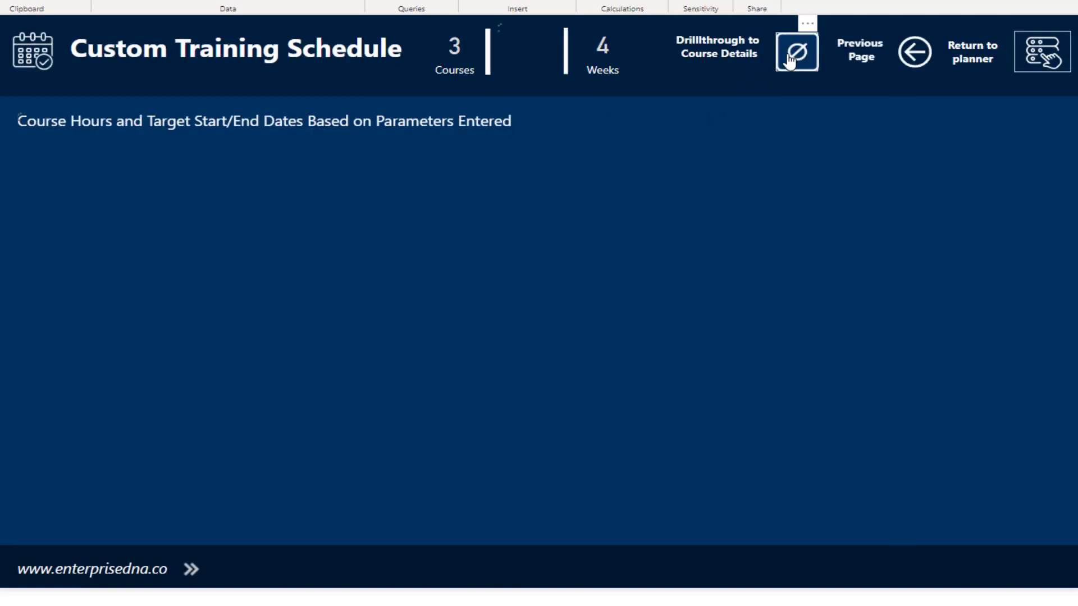
{"action": "left_click", "coordinate": [915, 58], "text": "ctrl"}
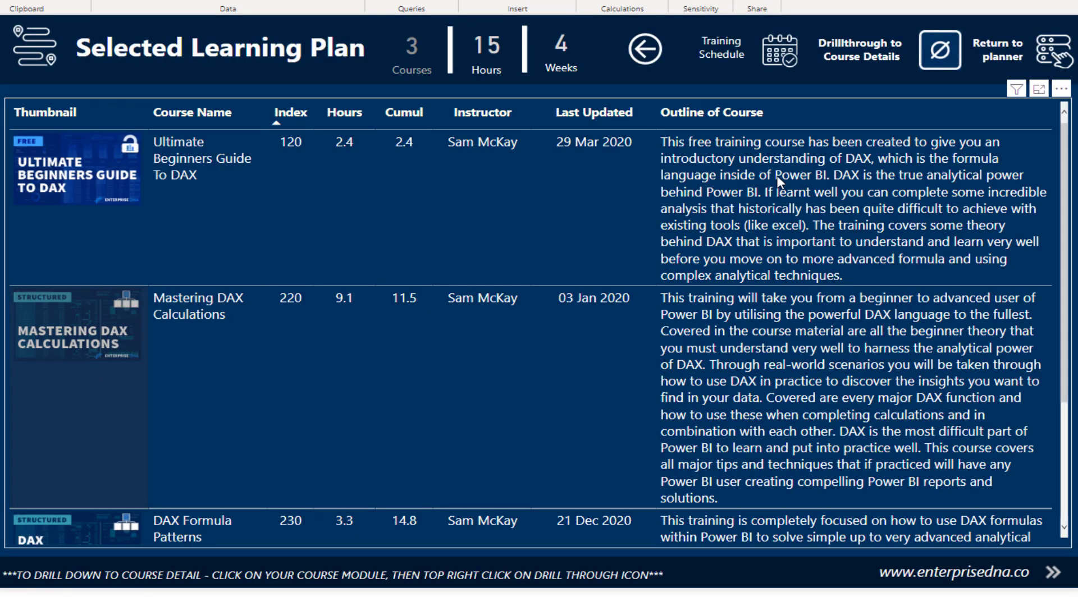
Drill through to the Mastering DAX Calculations course details, review its video list, and return to the planner
{"action": "left_click", "coordinate": [87, 354]}
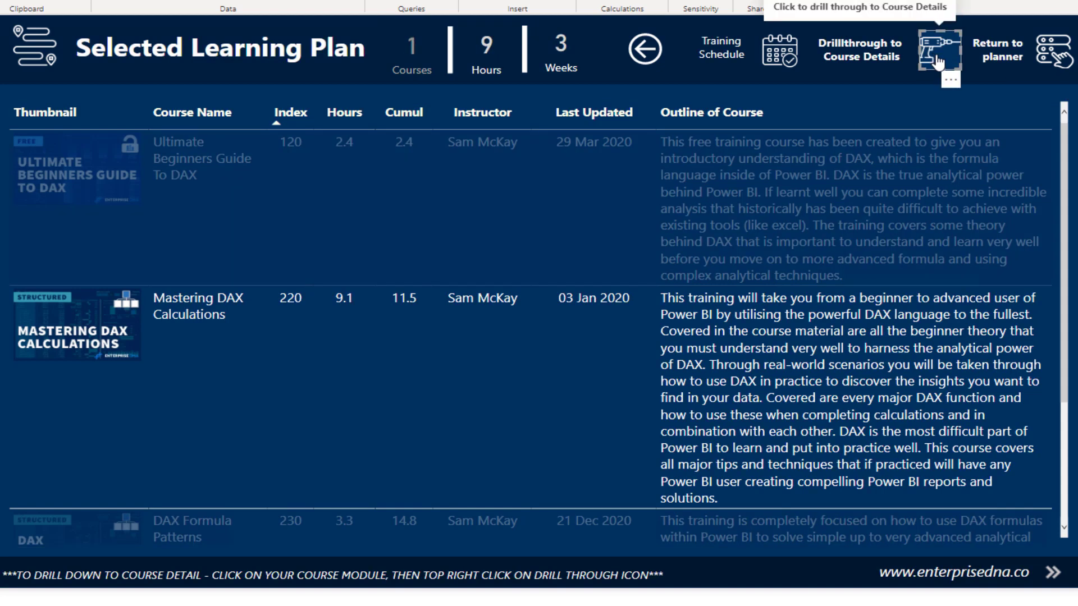
{"action": "left_click", "coordinate": [937, 61], "text": "ctrl"}
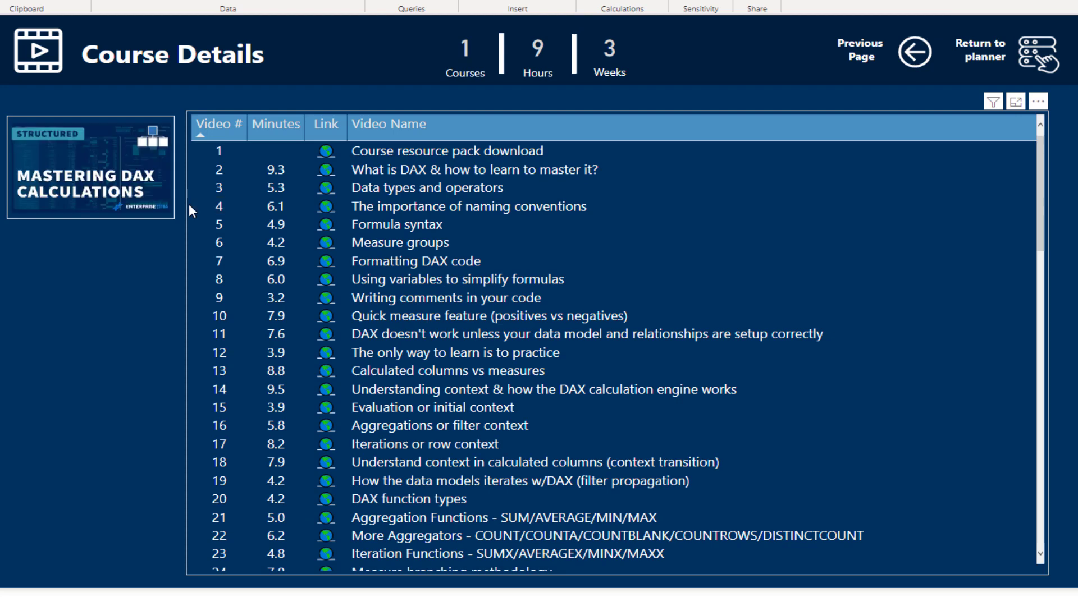
{"action": "scroll", "coordinate": [399, 337], "scroll_direction": "down", "scroll_amount": 7}
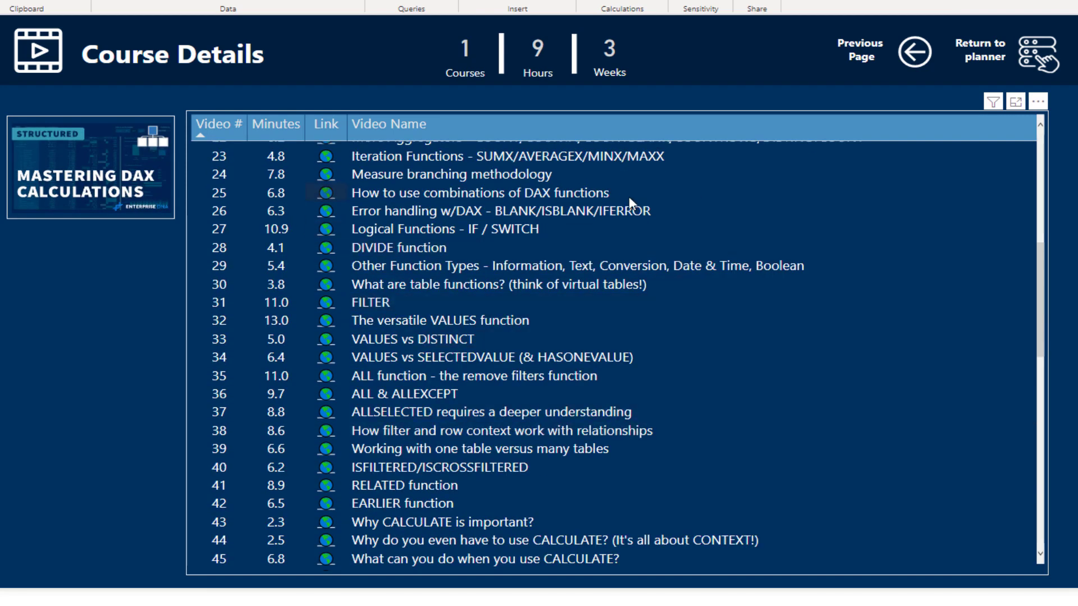
{"action": "left_click", "coordinate": [1041, 59]}
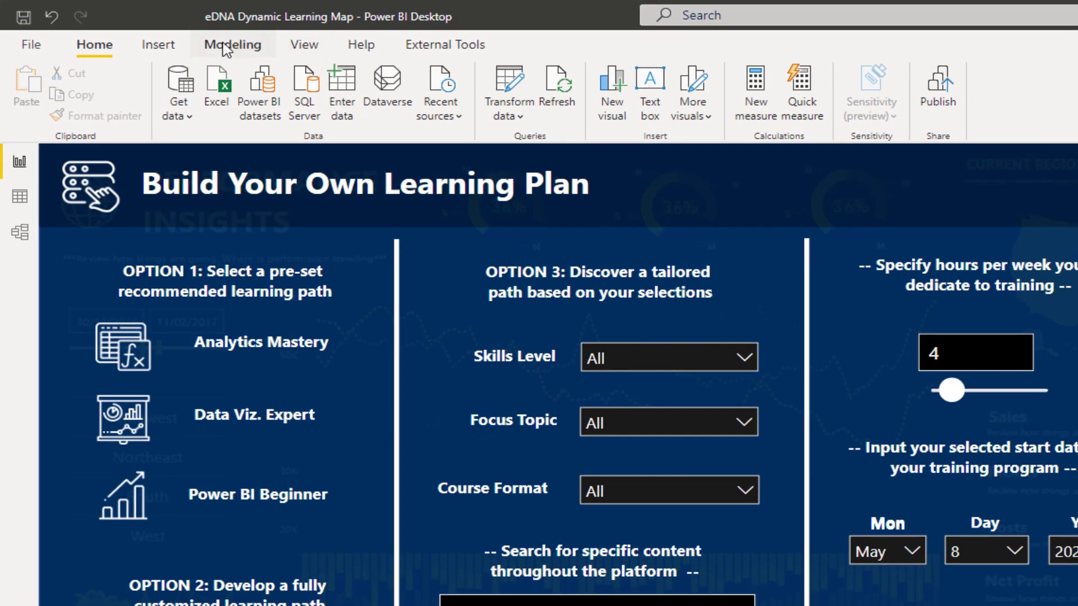
Set Skills Level to Advanced, Focus Topic to DAX and 10 training hours per week, and discover the tailored path
{"action": "left_click", "coordinate": [306, 45]}
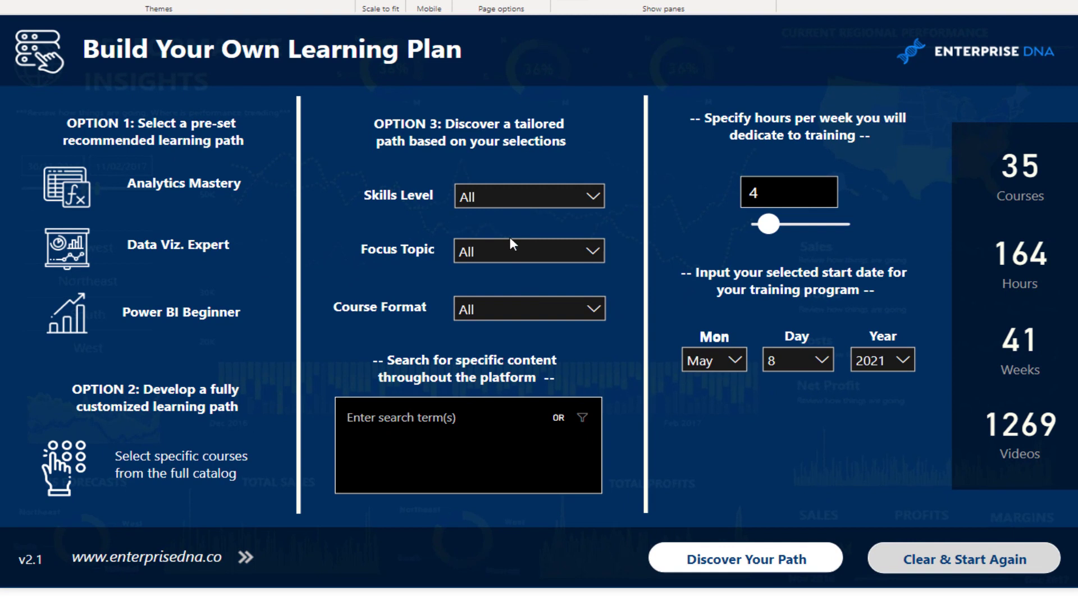
{"action": "mouse_move", "coordinate": [463, 211]}
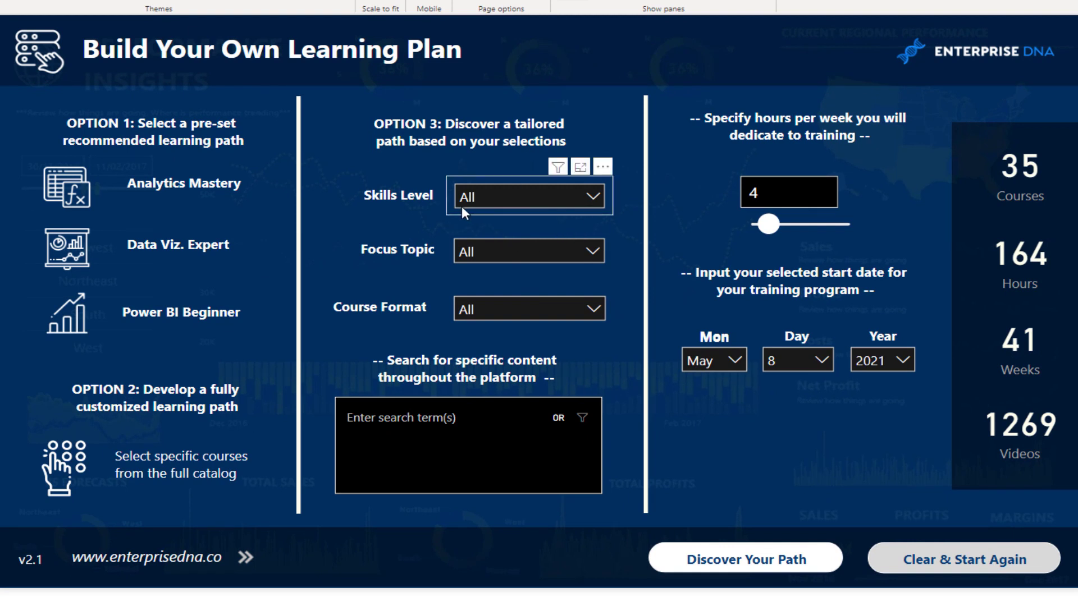
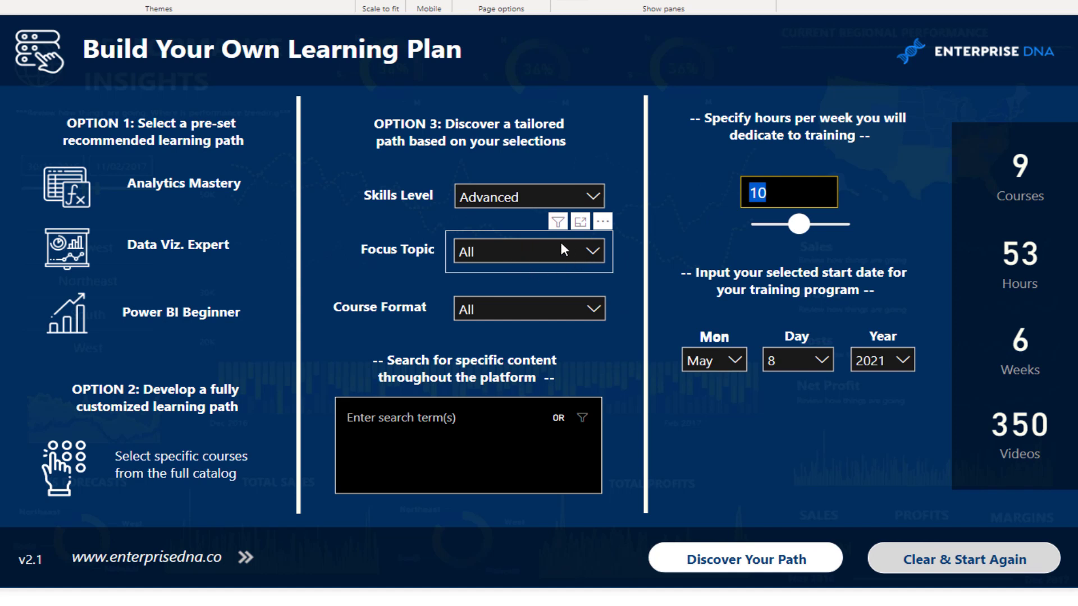
{"action": "left_click", "coordinate": [581, 247]}
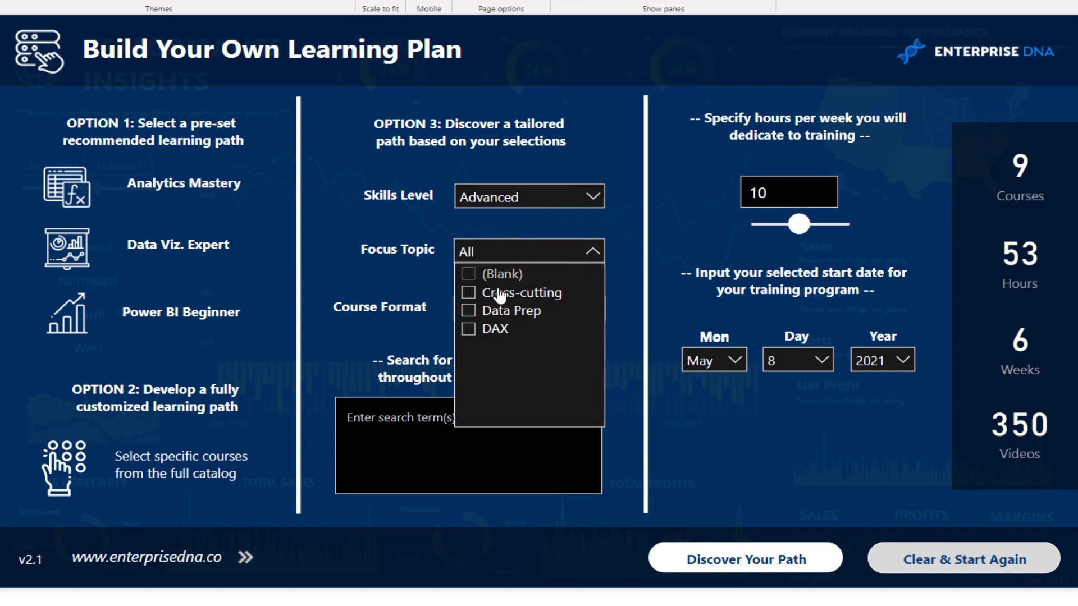
{"action": "left_click", "coordinate": [470, 330]}
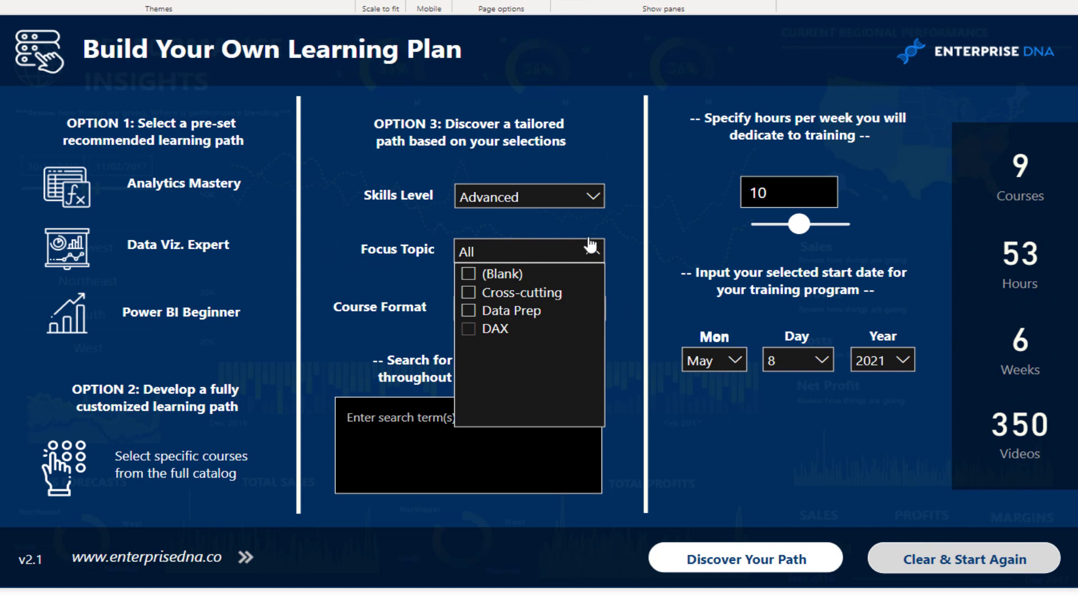
{"action": "left_click", "coordinate": [592, 251]}
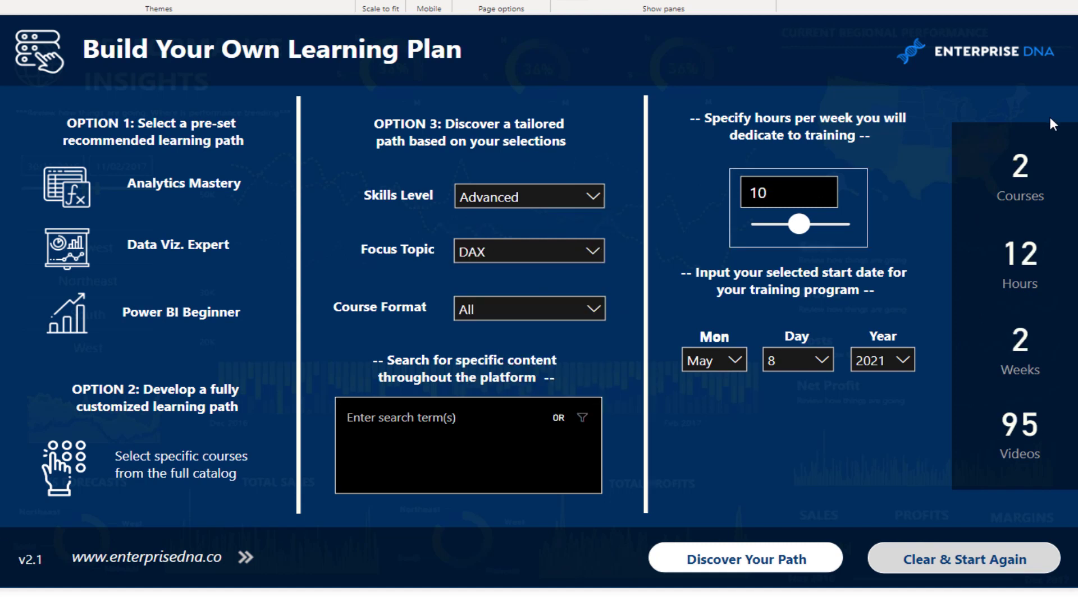
{"action": "left_click", "coordinate": [763, 566]}
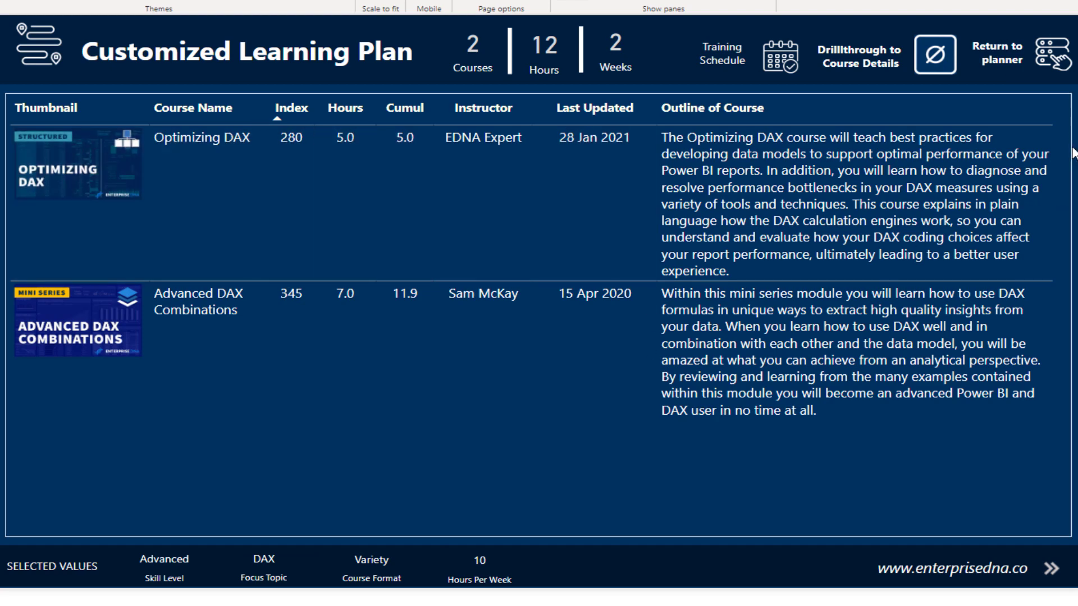
Drill through to the course details of Advanced DAX Combinations and look over its video list
{"action": "mouse_move", "coordinate": [856, 144]}
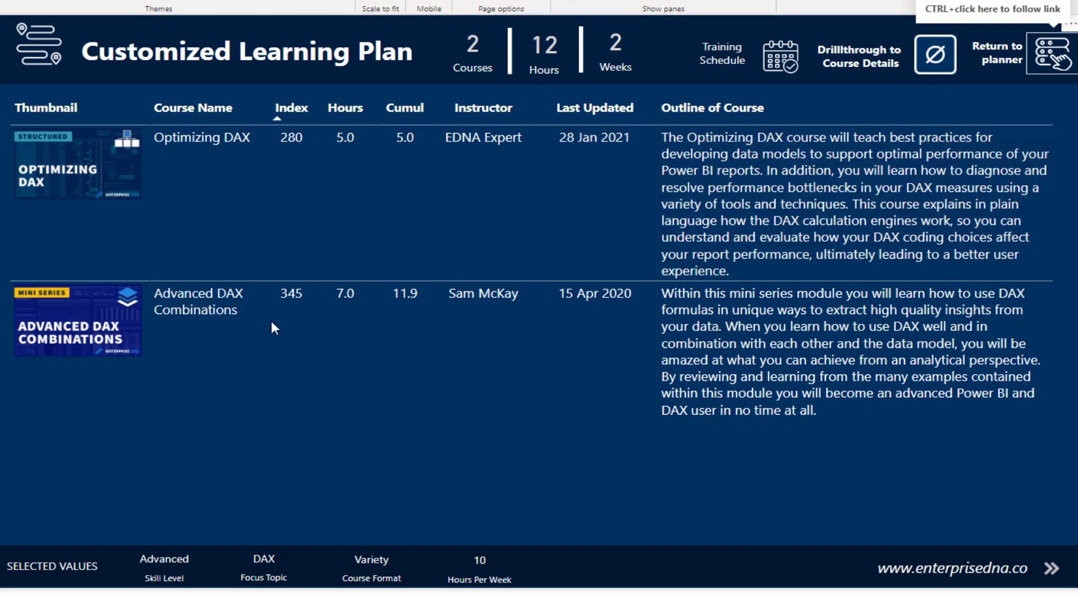
{"action": "left_click", "coordinate": [113, 368]}
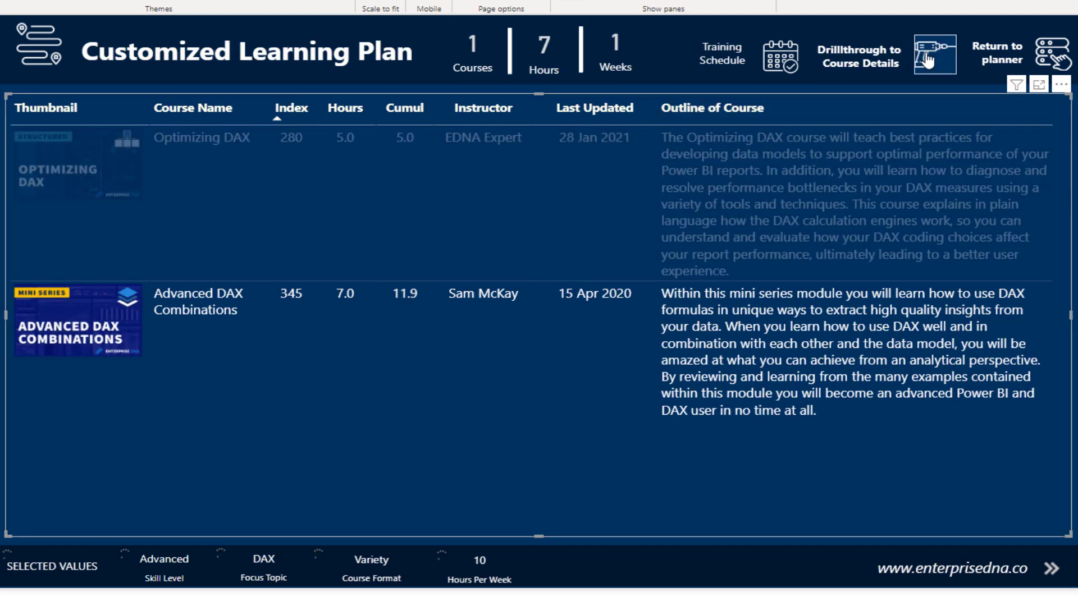
{"action": "left_click", "coordinate": [926, 59], "text": "ctrl"}
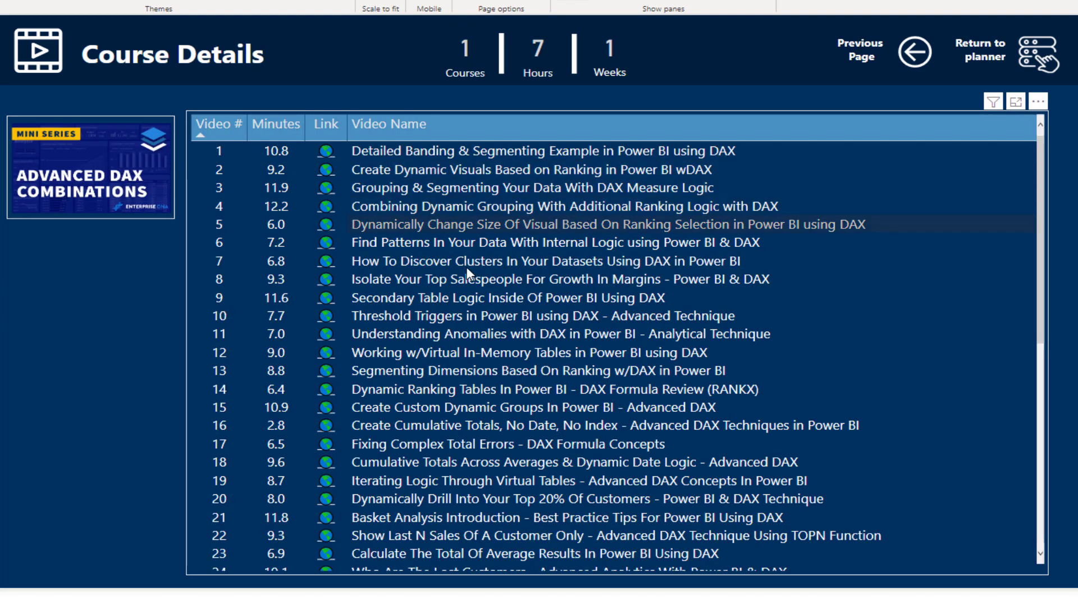
{"action": "scroll", "coordinate": [433, 317], "scroll_direction": "down", "scroll_amount": 3}
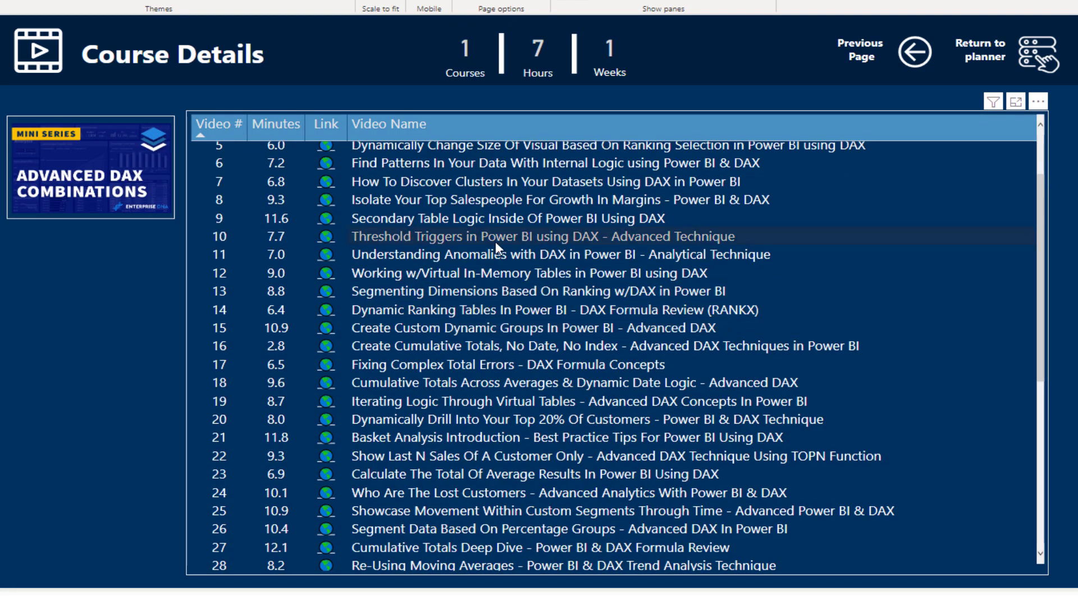
Open the linked lesson for Understanding Anomalies with DAX in Power BI, close it, and switch back to Power BI Desktop
{"action": "left_click", "coordinate": [325, 255]}
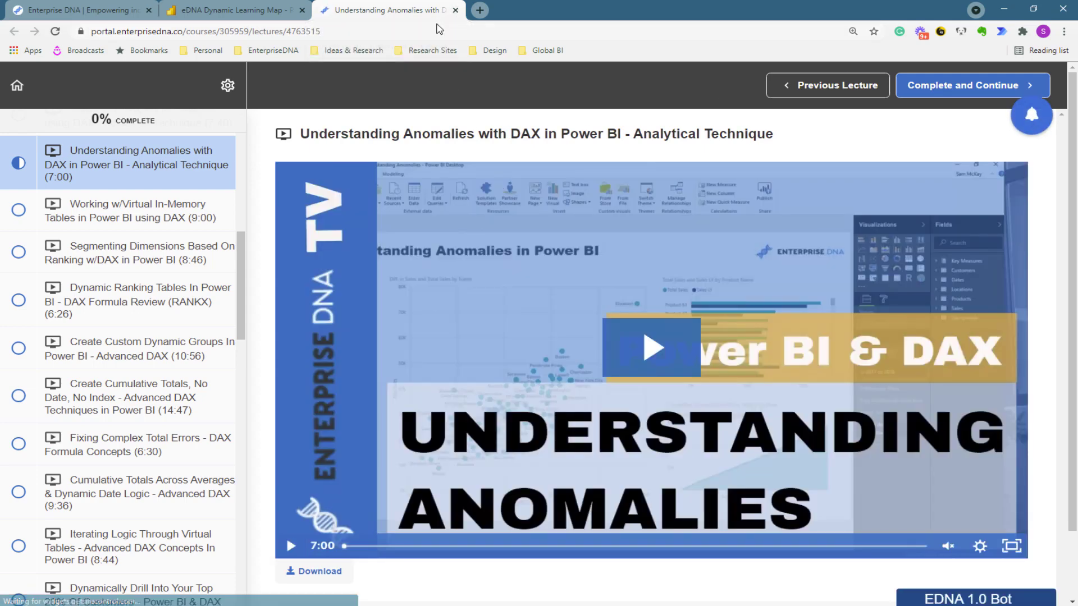
{"action": "left_click", "coordinate": [455, 10]}
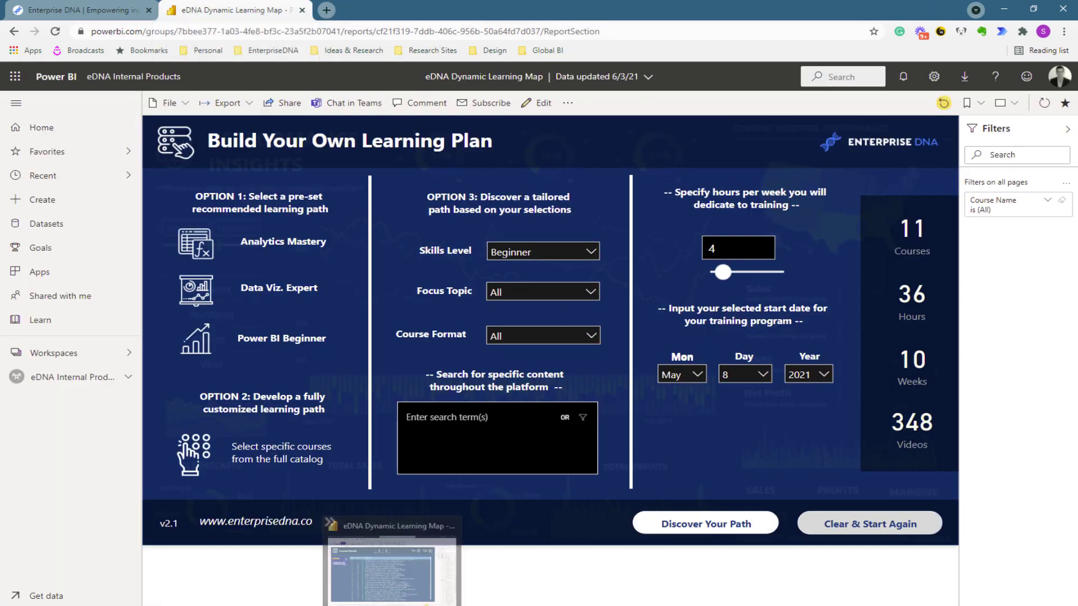
{"action": "left_click", "coordinate": [391, 561]}
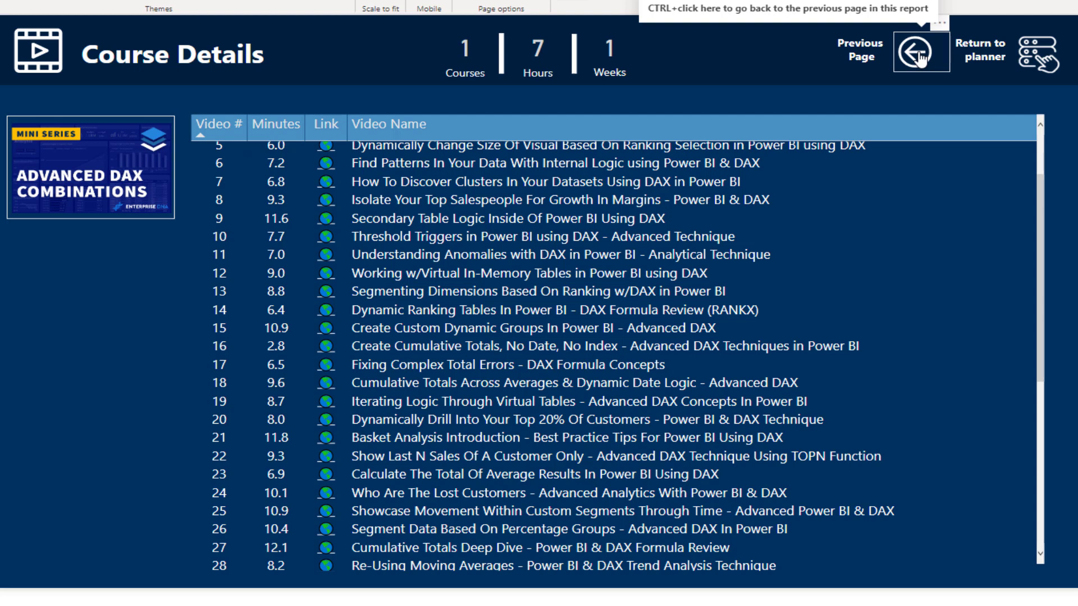
Return to the planner and clear all selections to start again
{"action": "left_click", "coordinate": [1037, 64], "text": "ctrl"}
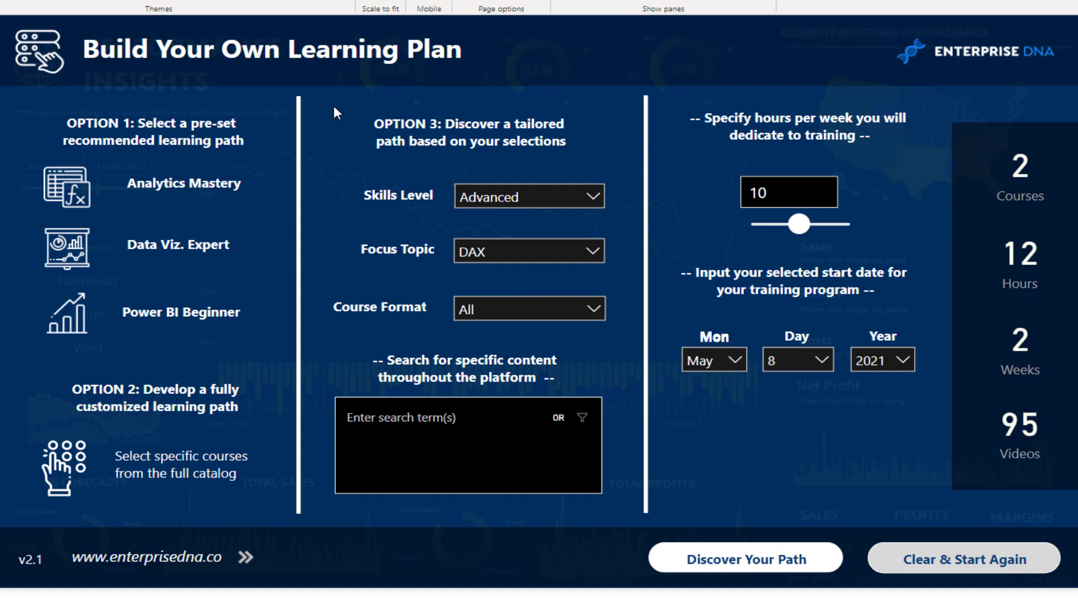
{"action": "left_click", "coordinate": [965, 561]}
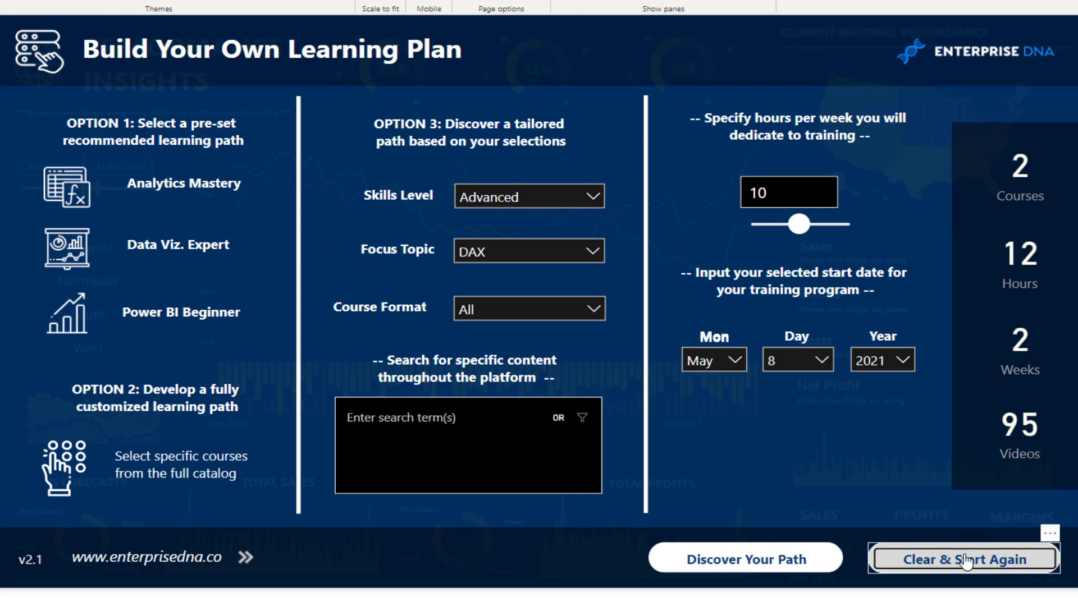
{"action": "left_click", "coordinate": [965, 561], "text": "ctrl"}
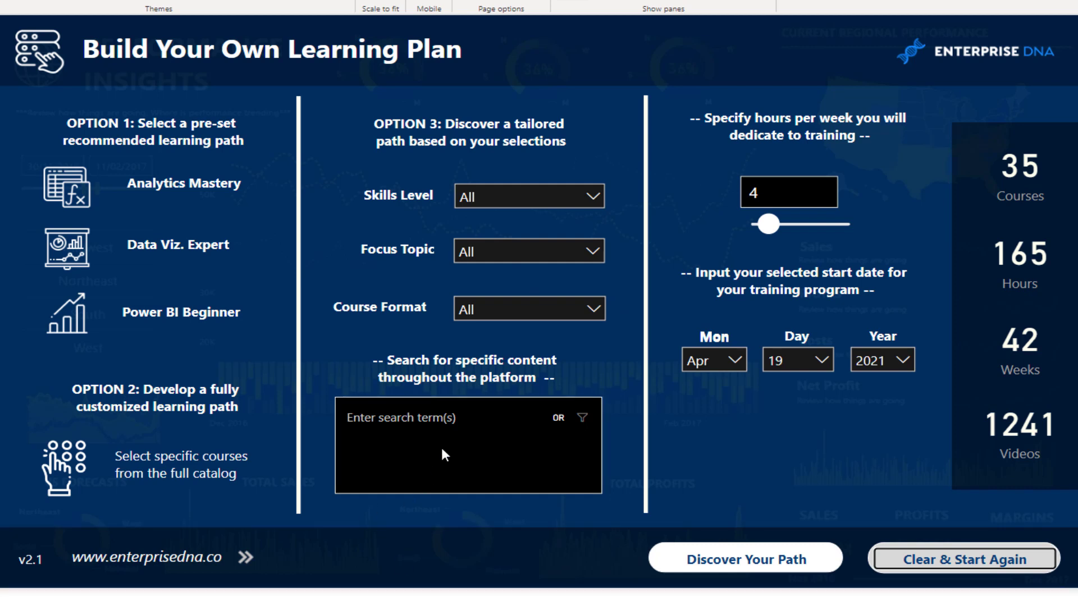
Search the platform's content for the term Cumulative
{"action": "left_click", "coordinate": [347, 417]}
{"action": "type", "text": "Cumul"}
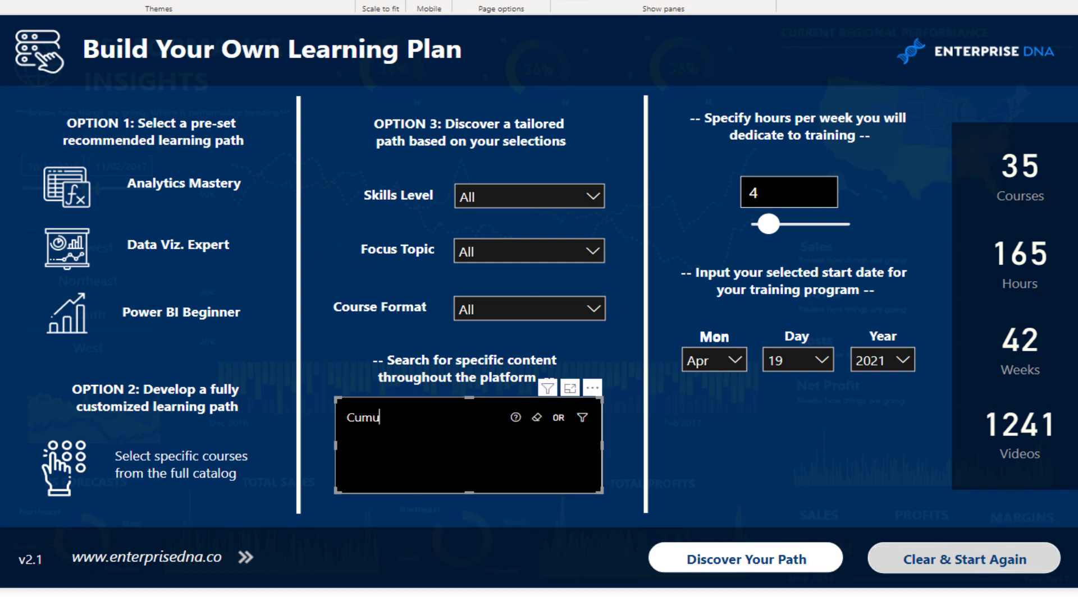
{"action": "key", "text": "BackSpace"}
{"action": "type", "text": "a"}
{"action": "key", "text": "BackSpace"}
{"action": "type", "text": "lative"}
{"action": "key", "text": "Return"}
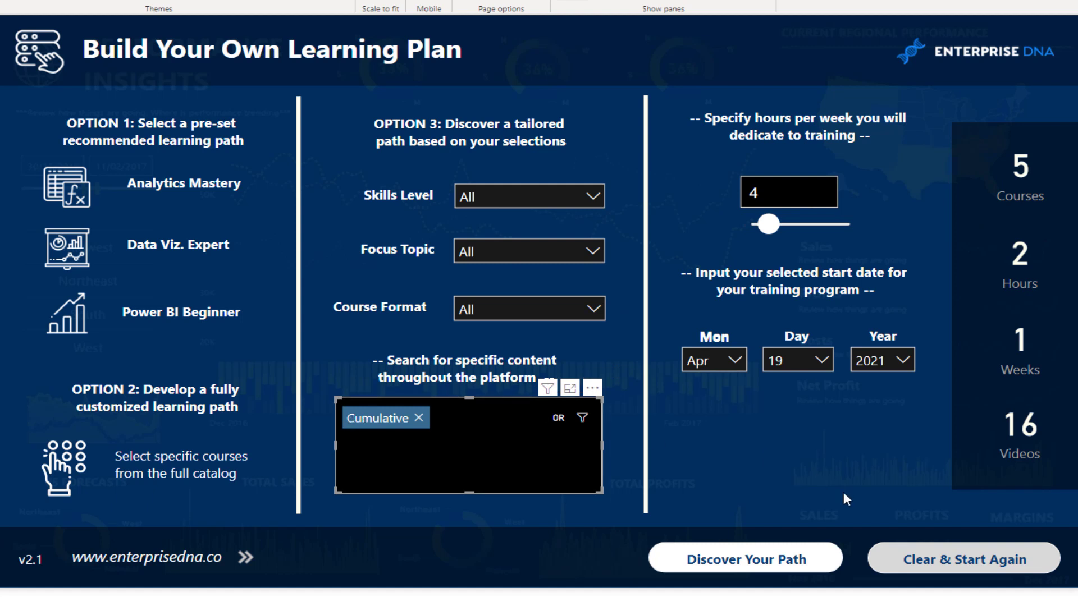
Discover the learning path for the Cumulative search and review all of its listed courses
{"action": "left_click", "coordinate": [767, 568]}
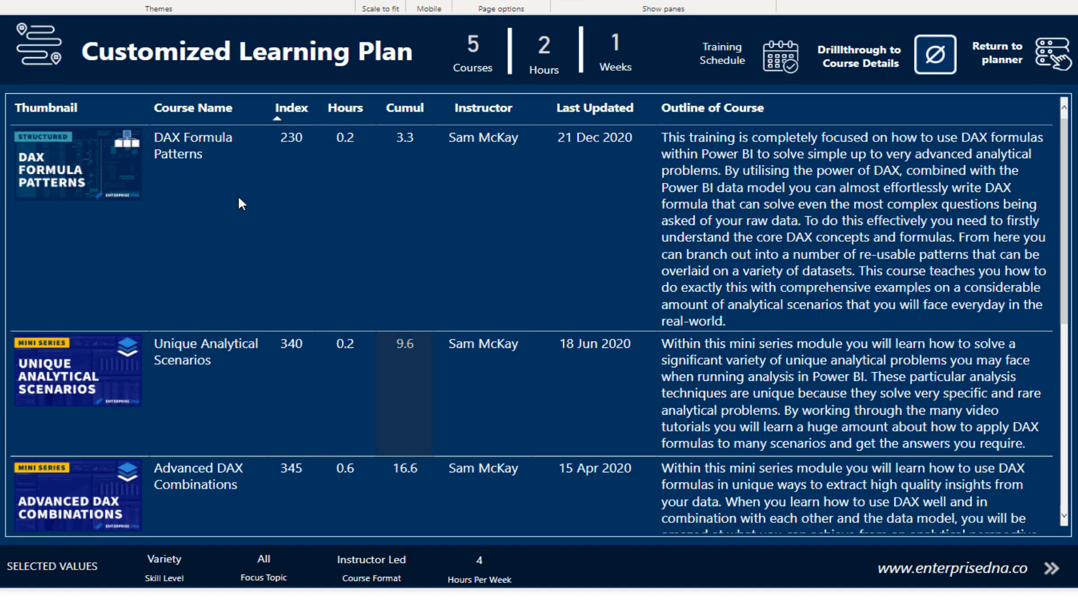
{"action": "scroll", "coordinate": [119, 221], "scroll_direction": "down", "scroll_amount": 6}
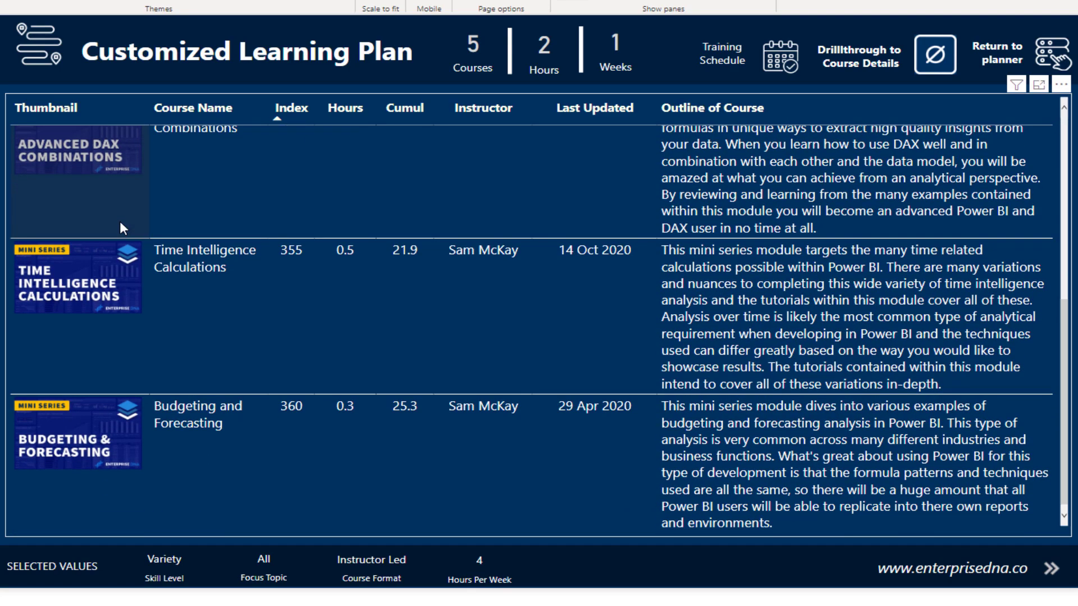
{"action": "scroll", "coordinate": [120, 222], "scroll_direction": "up", "scroll_amount": 6}
{"action": "scroll", "coordinate": [120, 222], "scroll_direction": "down", "scroll_amount": 6}
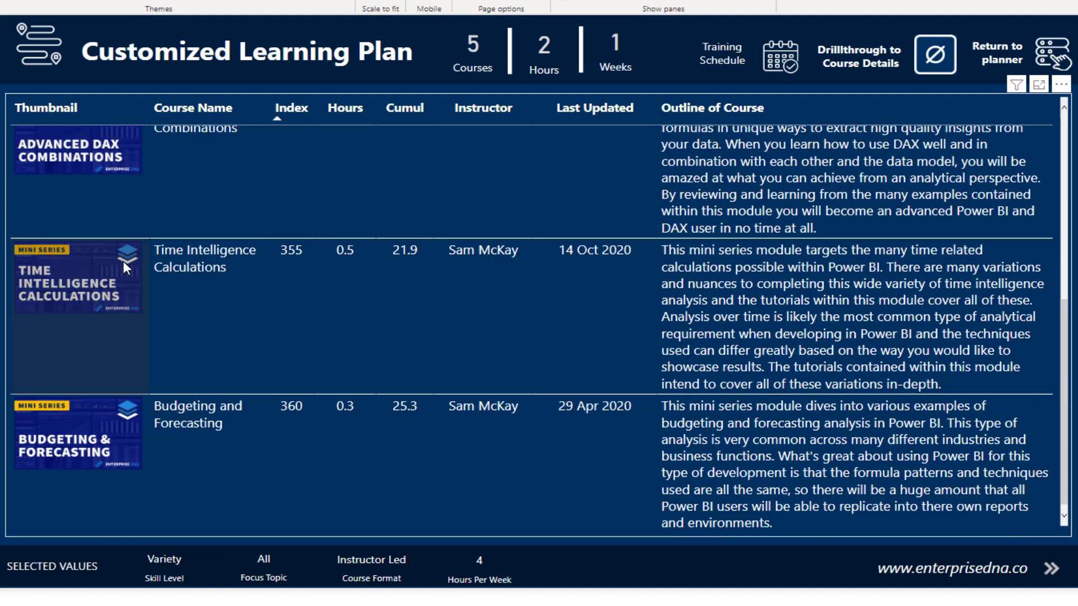
{"action": "scroll", "coordinate": [99, 322], "scroll_direction": "up", "scroll_amount": 1}
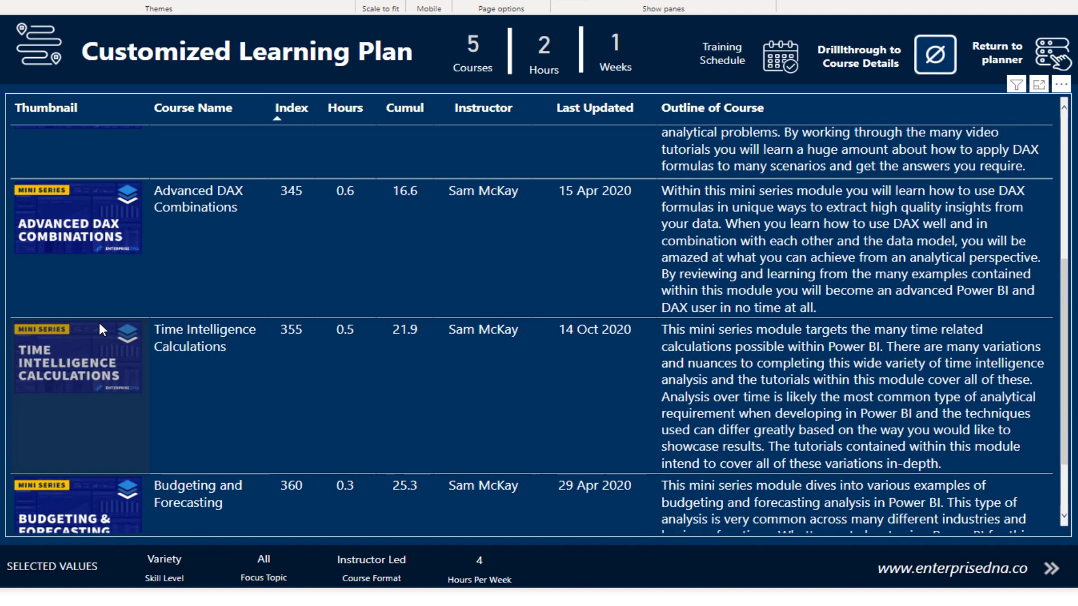
{"action": "scroll", "coordinate": [100, 325], "scroll_direction": "up", "scroll_amount": 5}
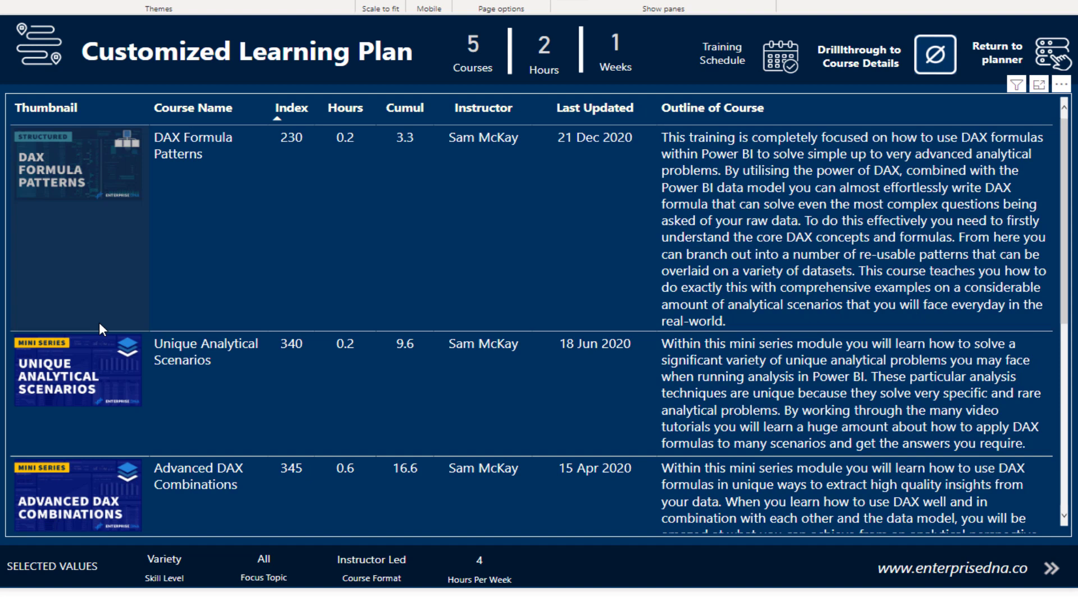
View the custom training schedule from the customized plan and return to the planner
{"action": "left_click", "coordinate": [781, 66]}
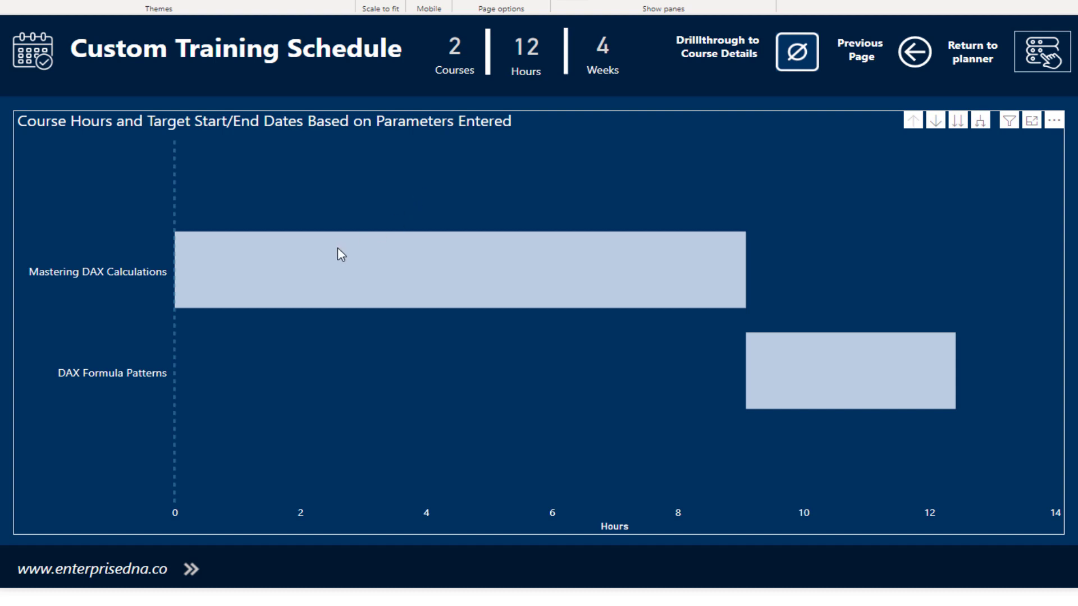
{"action": "left_click", "coordinate": [972, 62]}
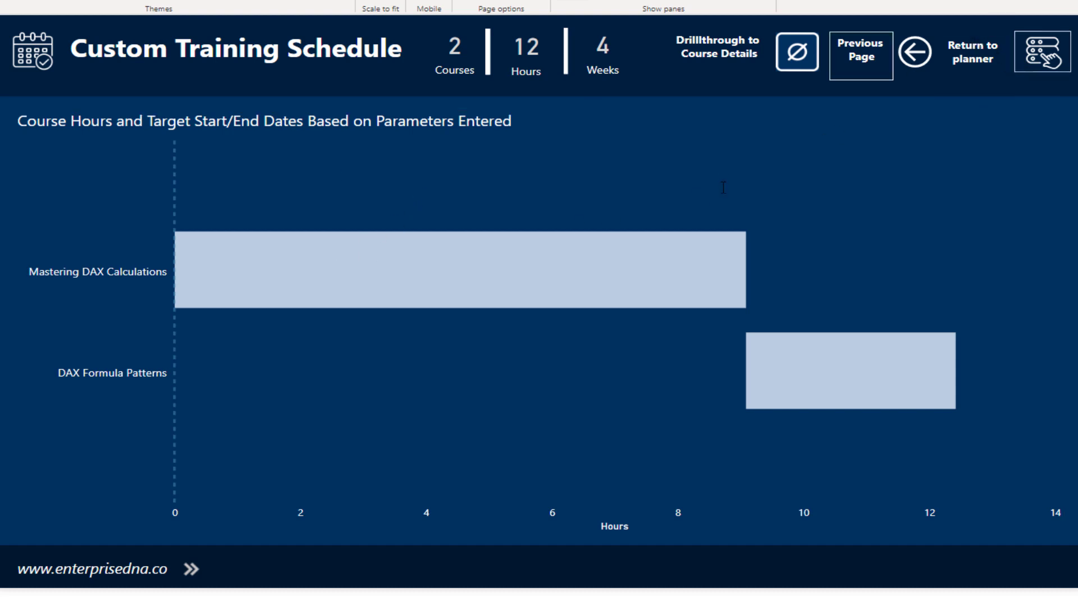
{"action": "left_click", "coordinate": [1043, 63]}
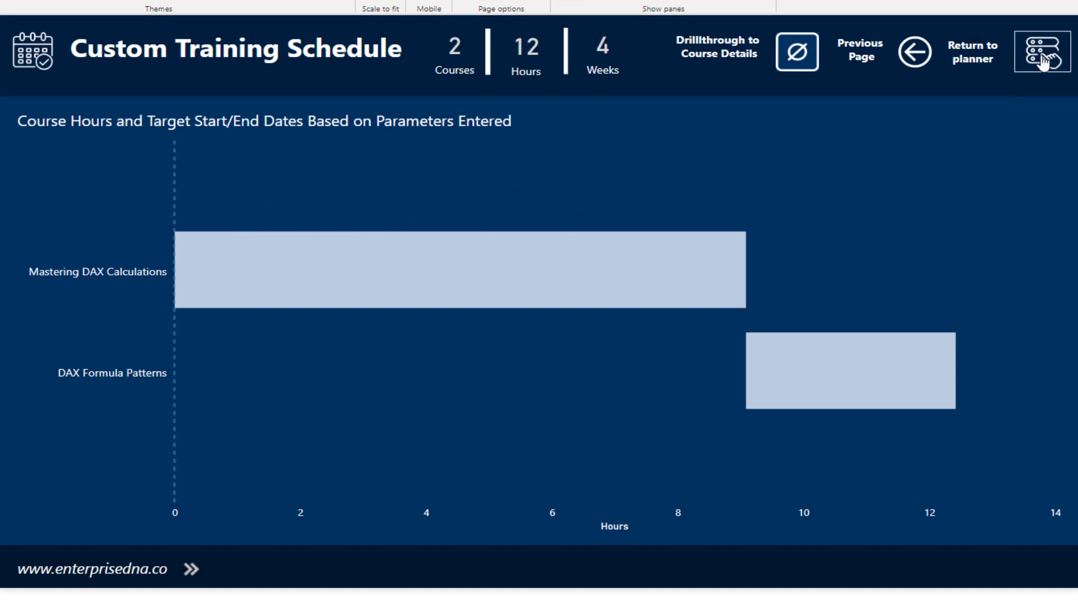
{"action": "left_click", "coordinate": [1042, 63], "text": "ctrl"}
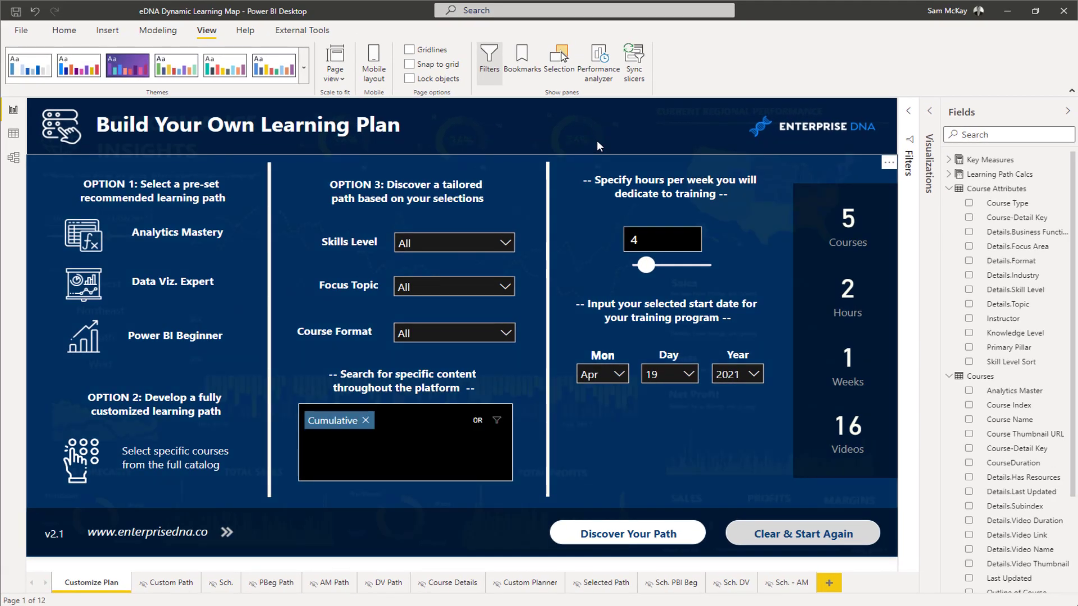
Clear the planner's search selection and collapse the Courses and Course Attributes tables in the field list
{"action": "left_click", "coordinate": [819, 539]}
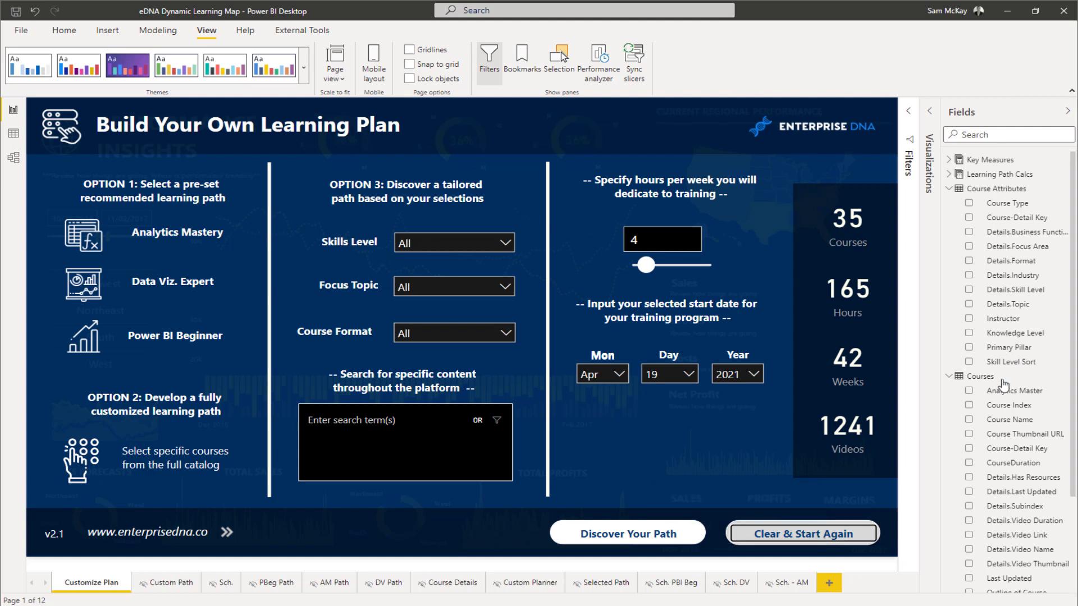
{"action": "left_click", "coordinate": [949, 376]}
{"action": "left_click", "coordinate": [948, 189]}
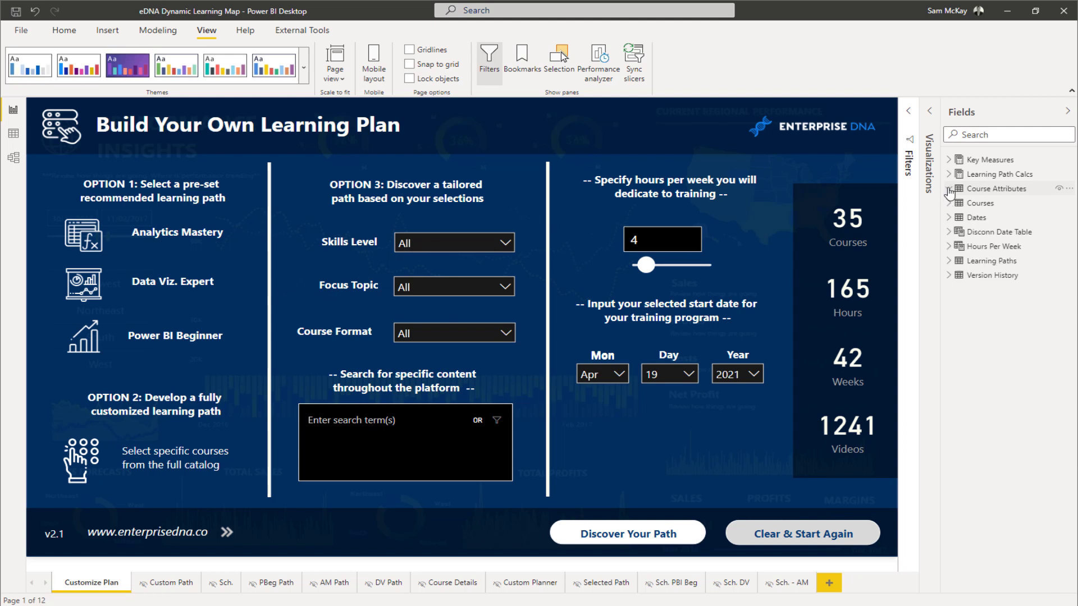